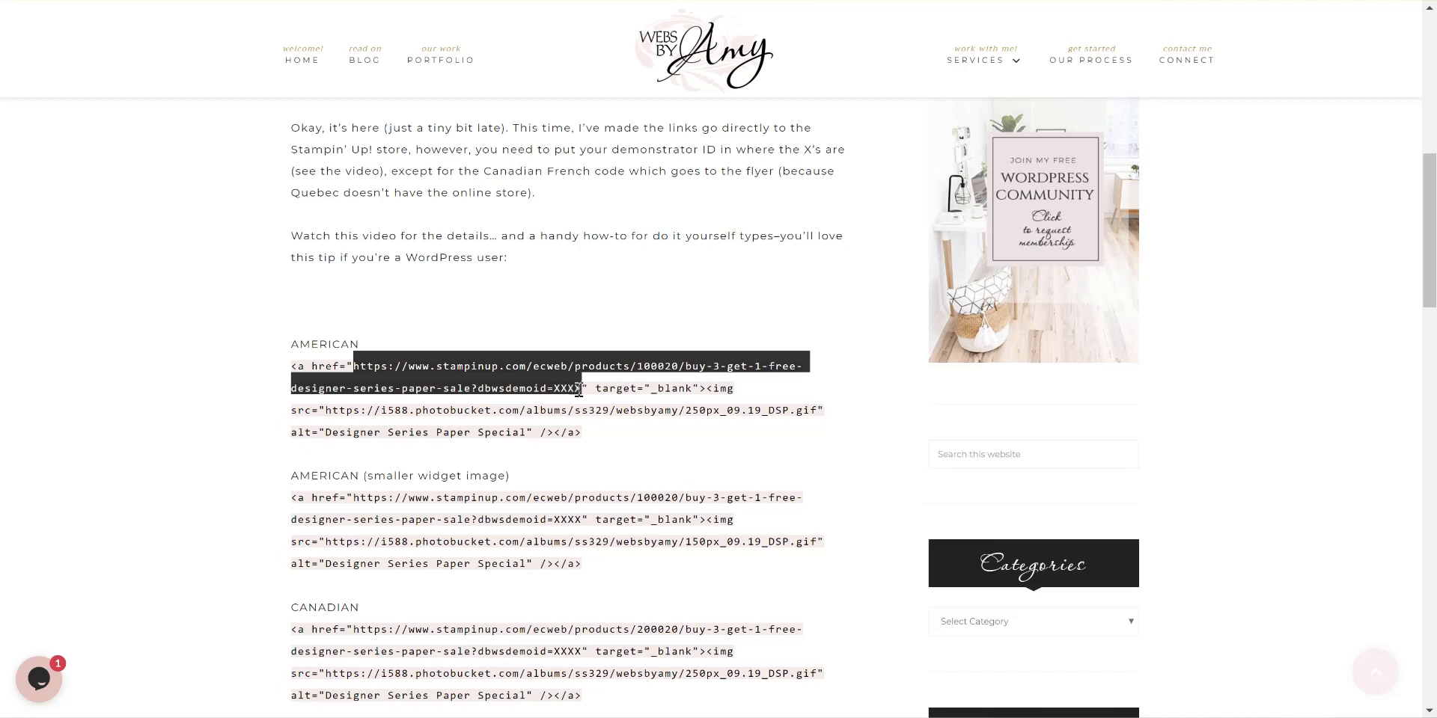
- Copy the full AMERICAN banner code with the 250px_09.19_DSP.gif image from the blog post
left_click_drag(580, 389, 555, 391)
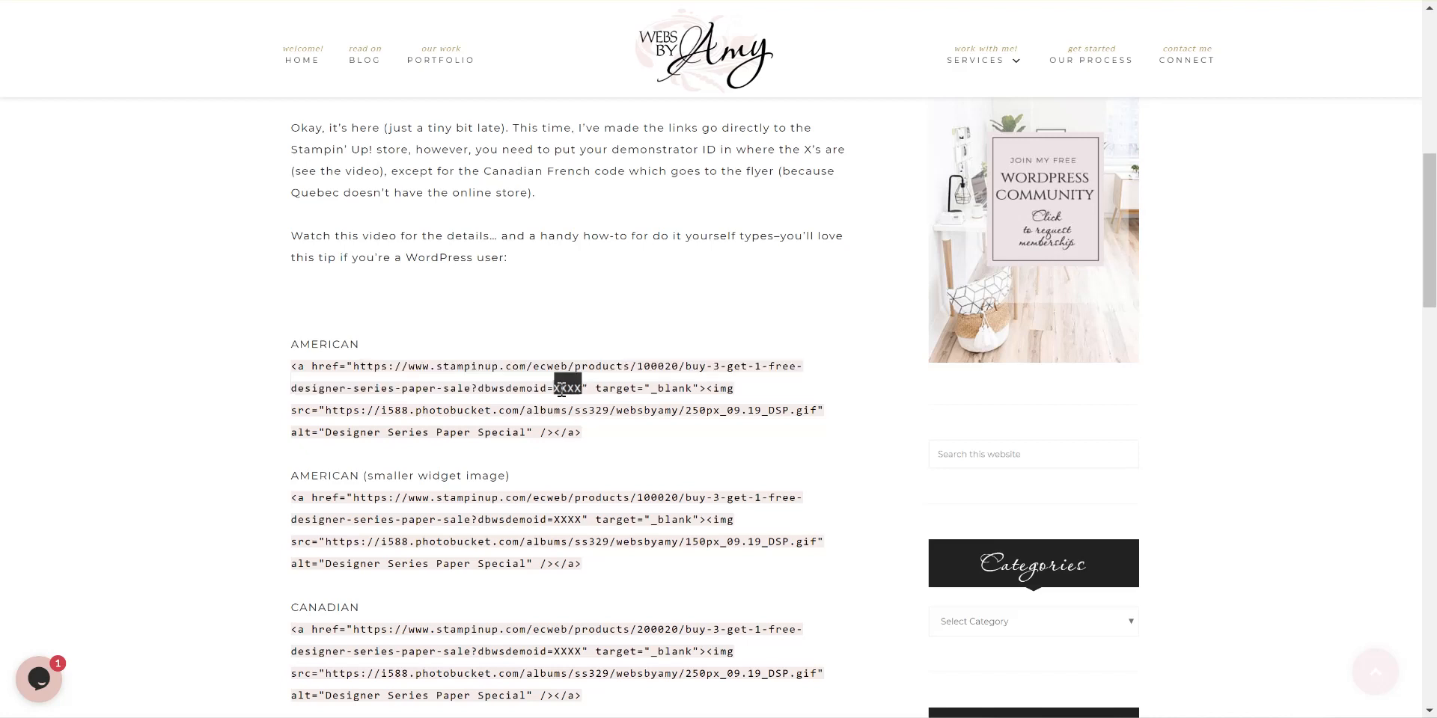
left_click_drag(588, 436, 283, 366)
key("ctrl+c")
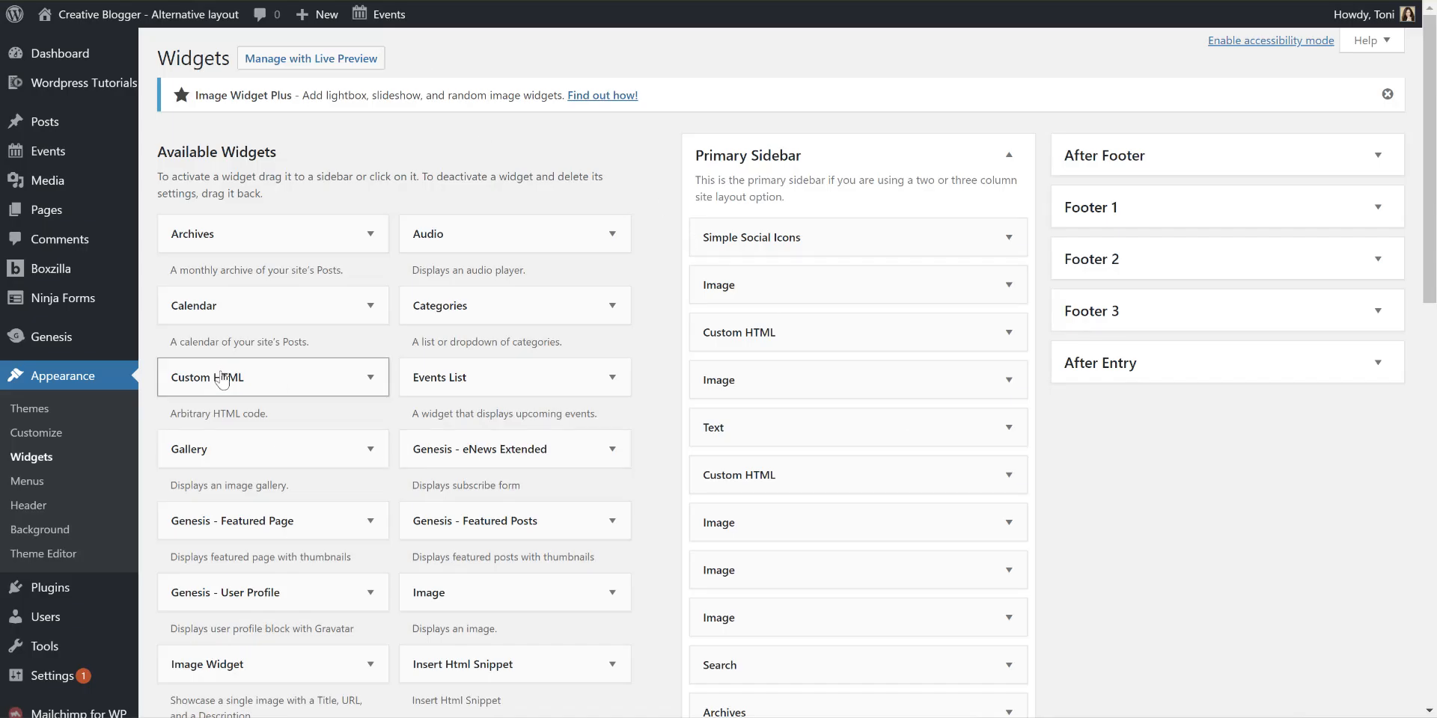
- Add a Custom HTML widget below the Text widget in the Primary Sidebar and title it "Current Special"
left_click_drag(221, 381, 812, 464)
scroll(1071, 509, "down", 2)
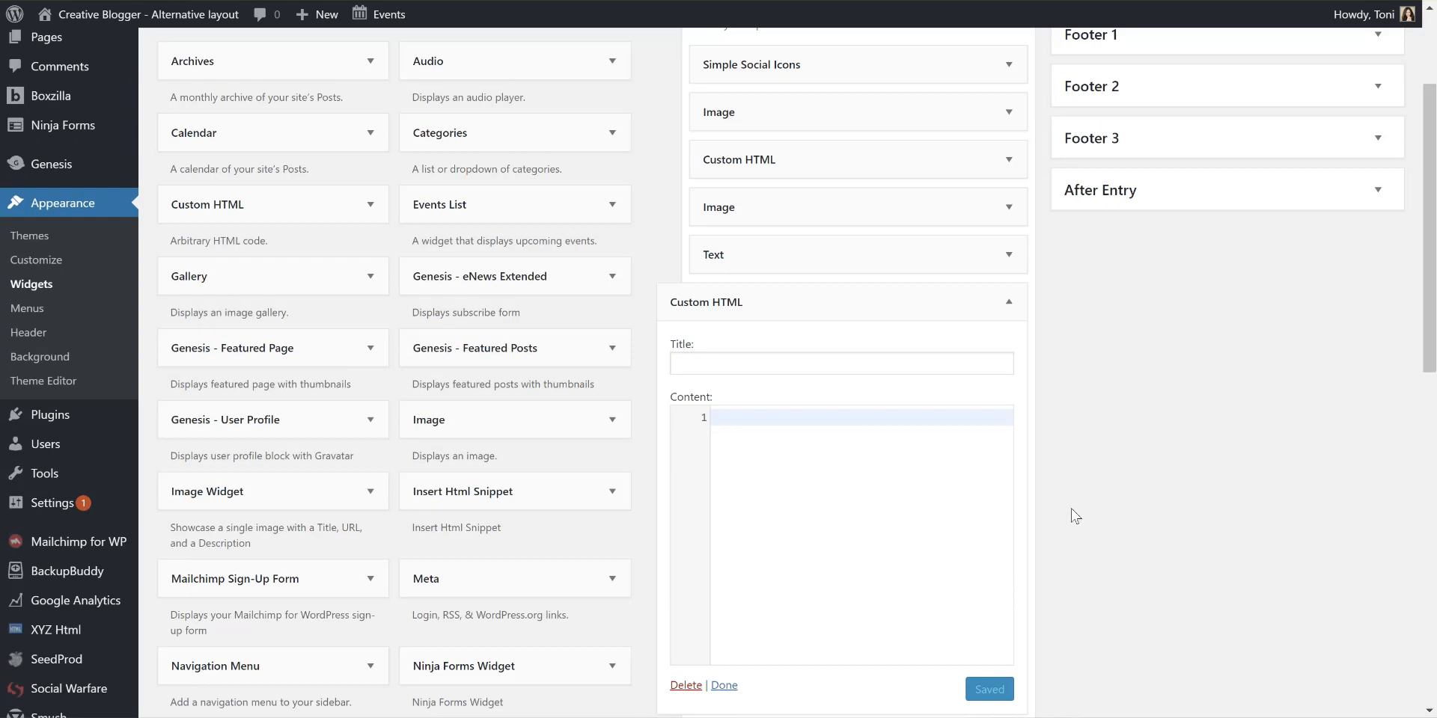
scroll(775, 460, "down", 1)
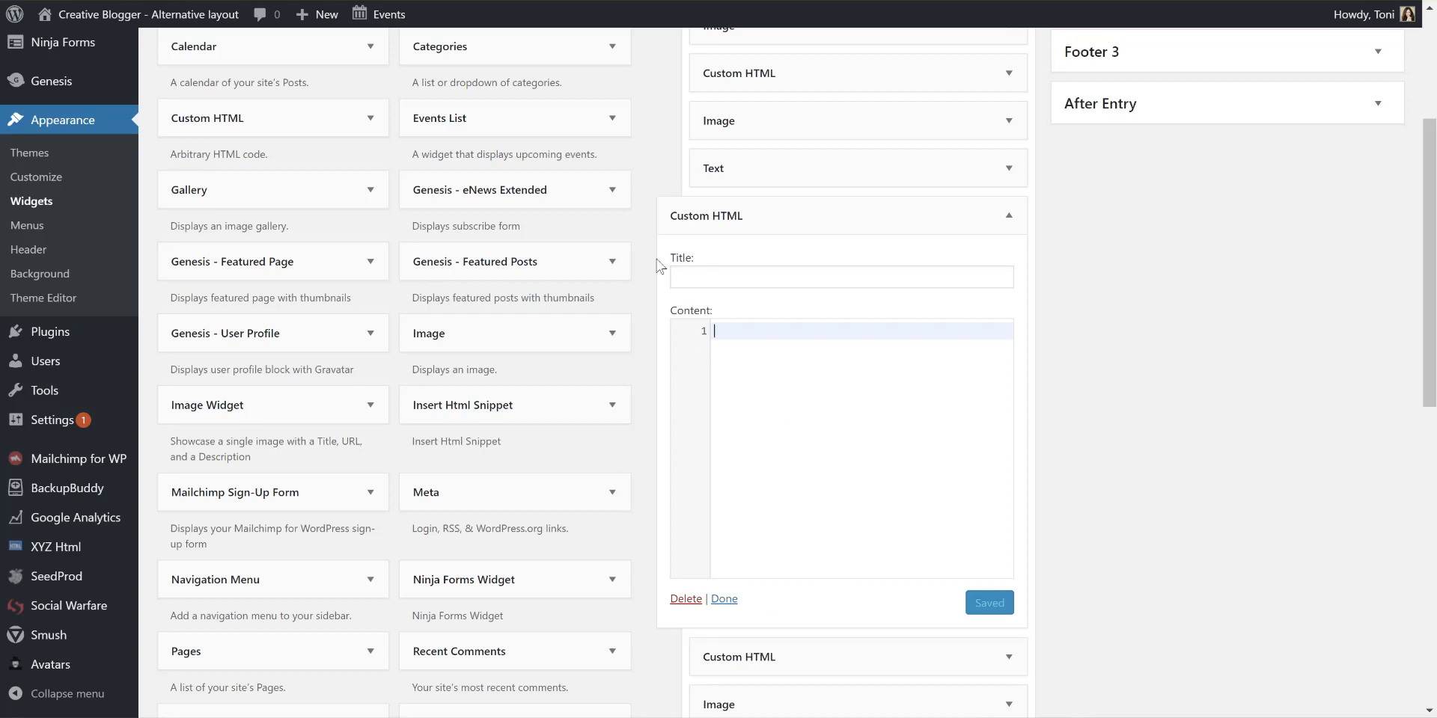
left_click(714, 272)
type("Cur")
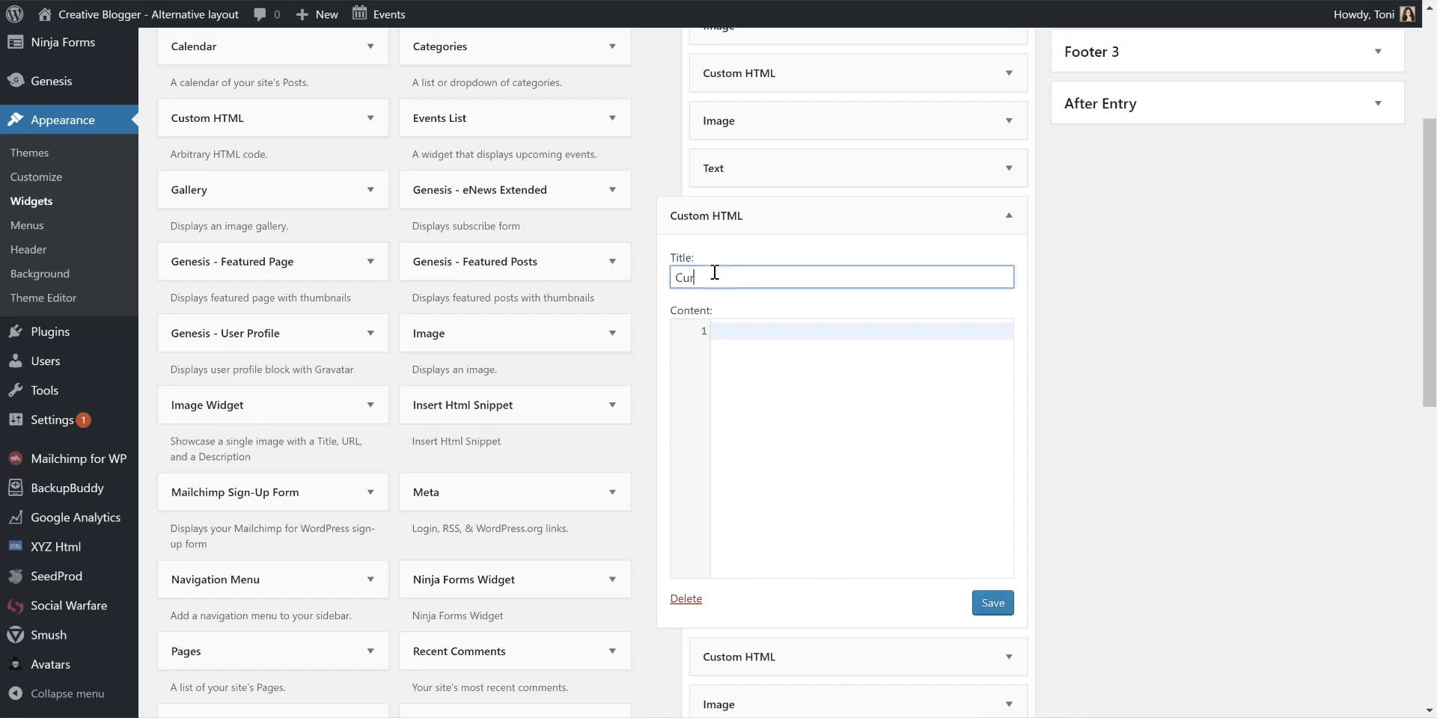
type("rent Special")
- Fill the Custom HTML widget's content with <center></center> tags enclosing the copied American banner code
left_click(776, 378)
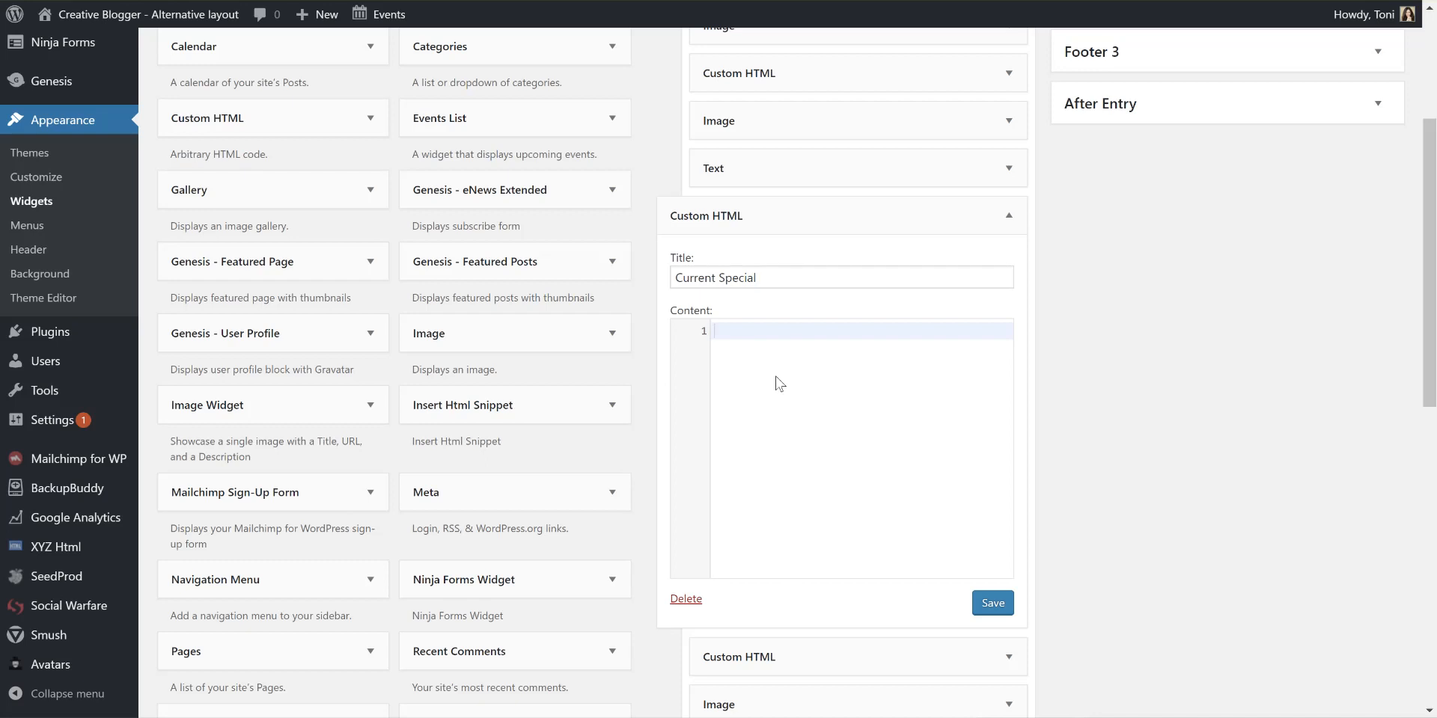
type("<center></center>")
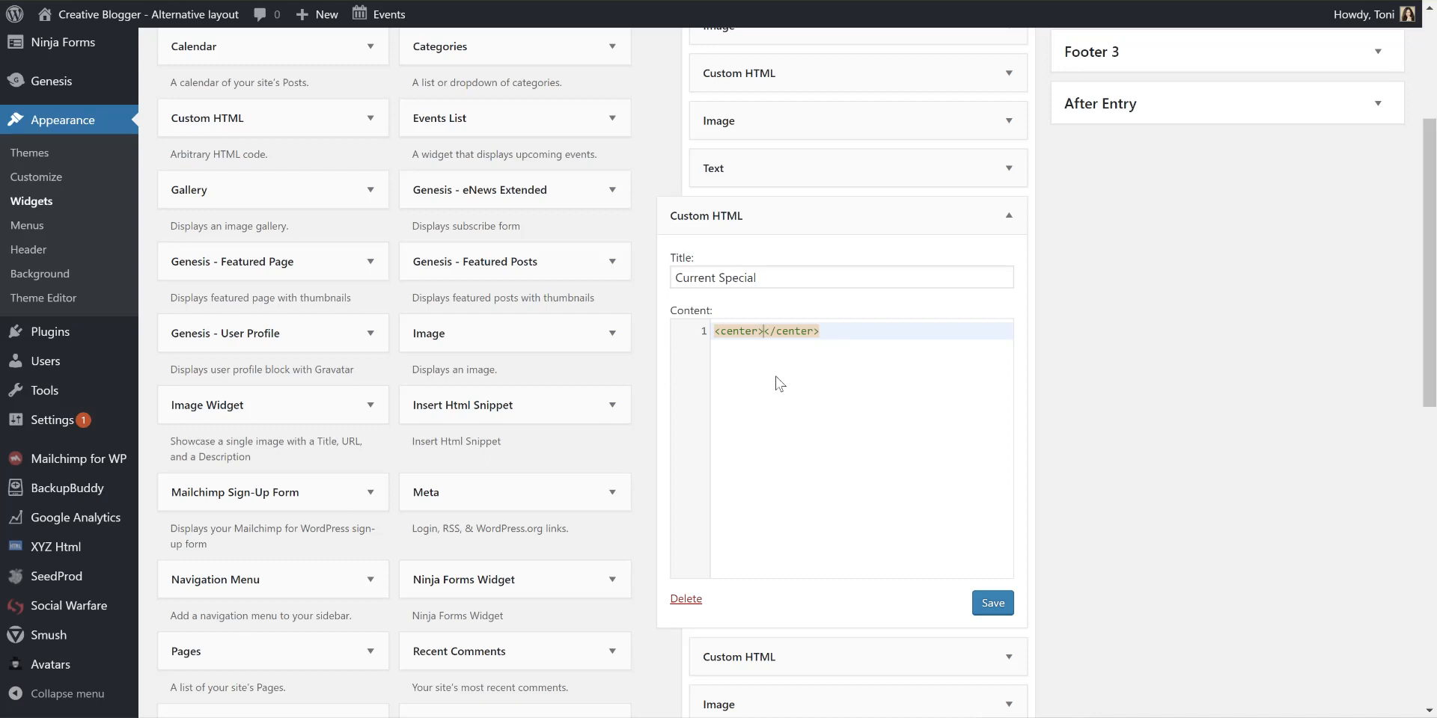
key("ctrl+v")
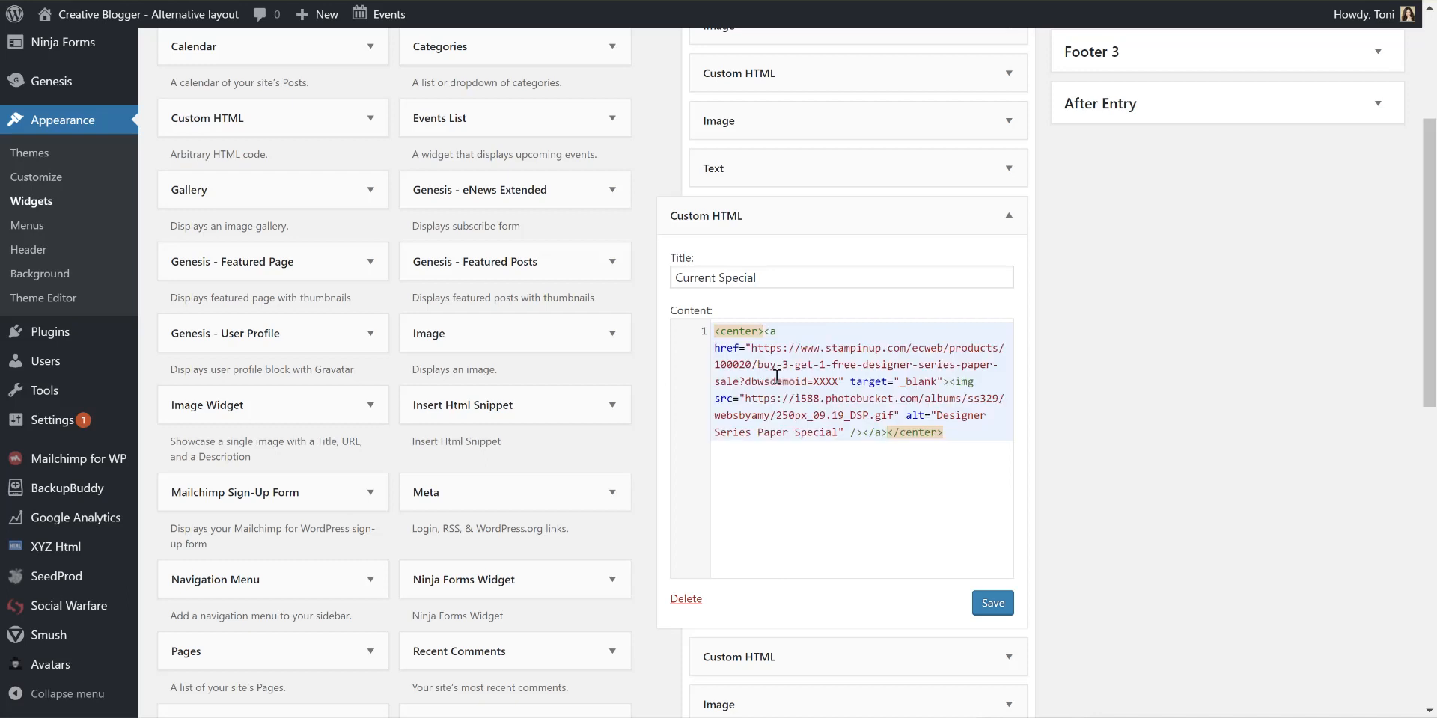
- Replace the XXXX placeholder in the banner link with the demonstrator ID and save the Custom HTML widget
double_click(826, 382)
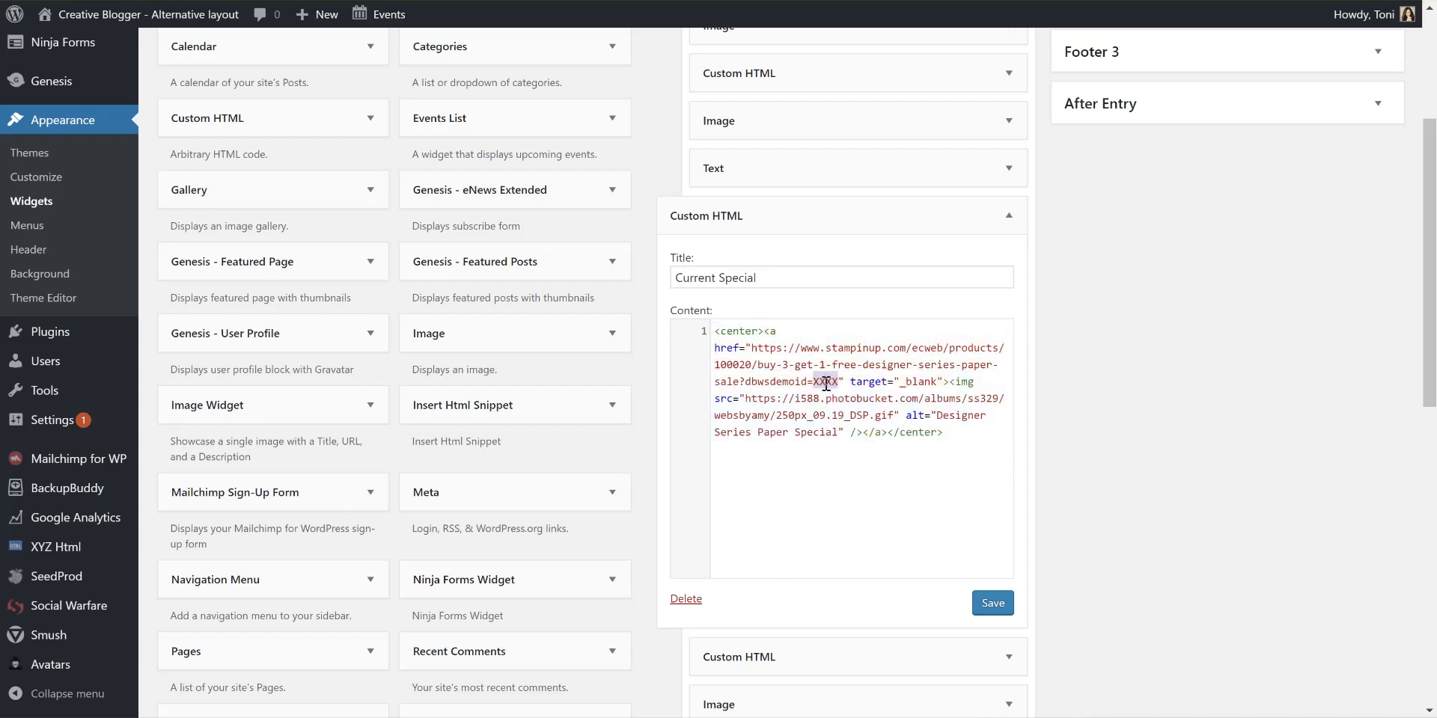
type("4652")
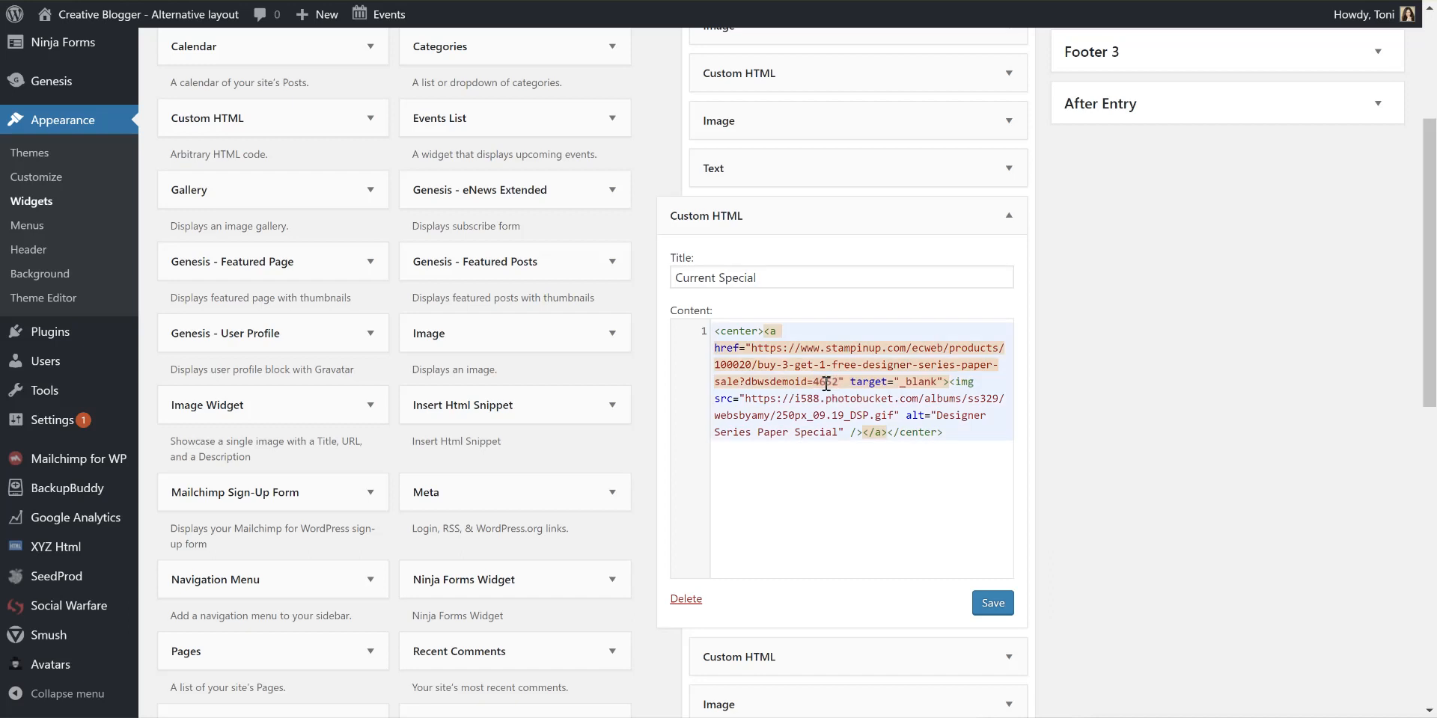
key("End")
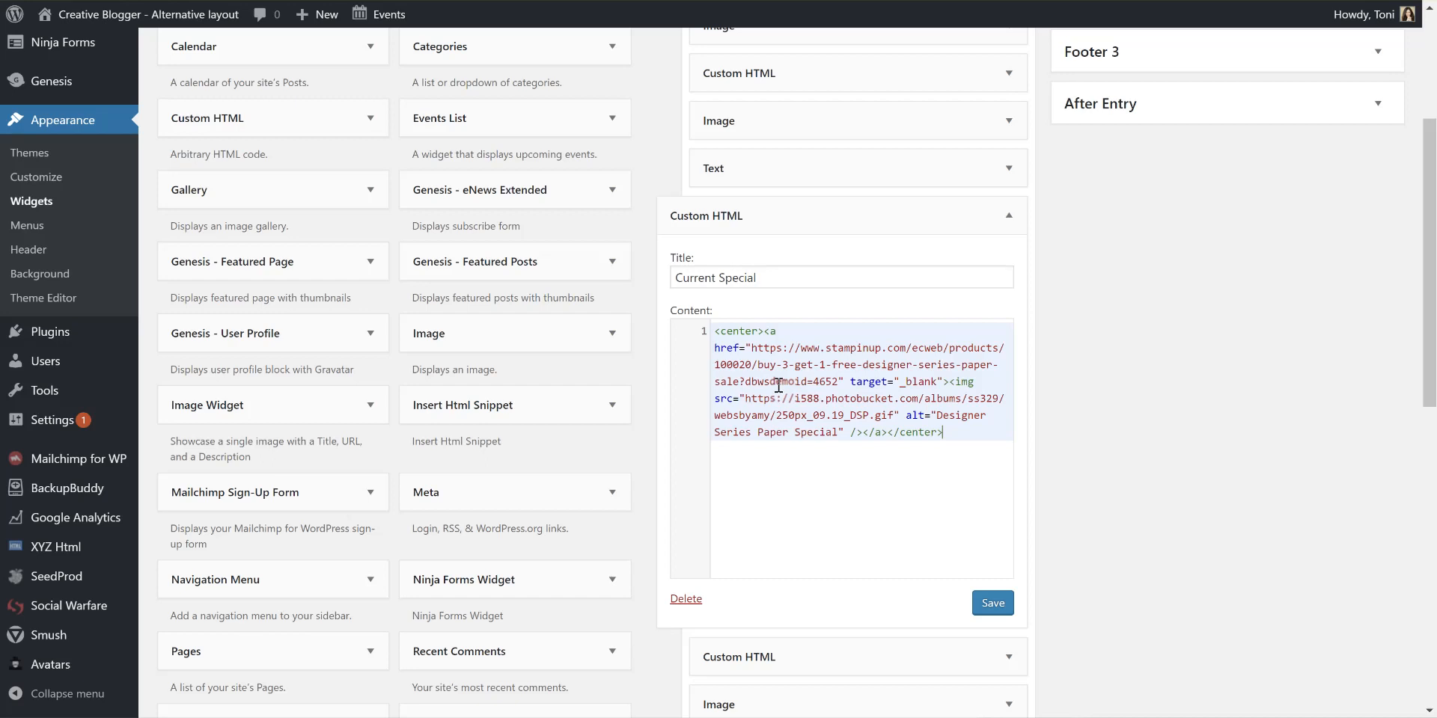
left_click(988, 610)
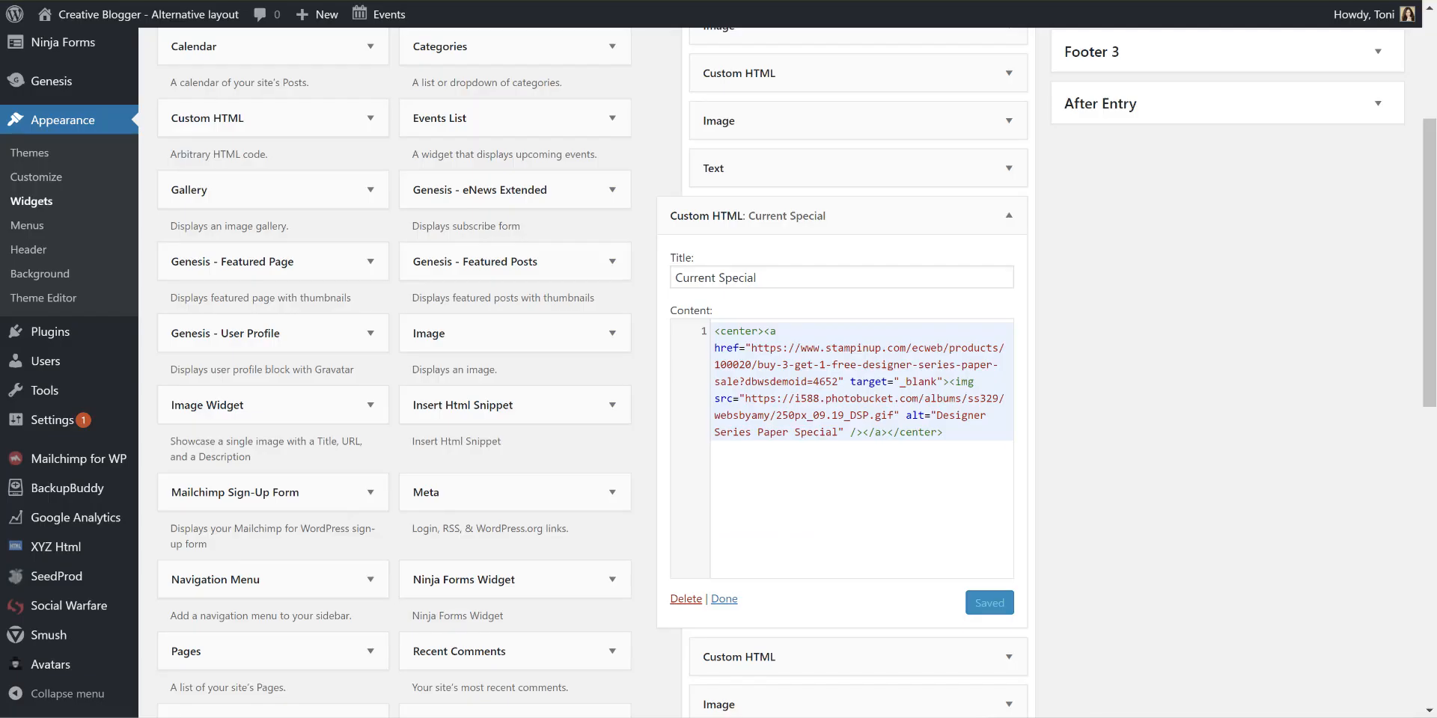
- View the site's home page and examine the Current Special banner in the sidebar
left_click(69, 46)
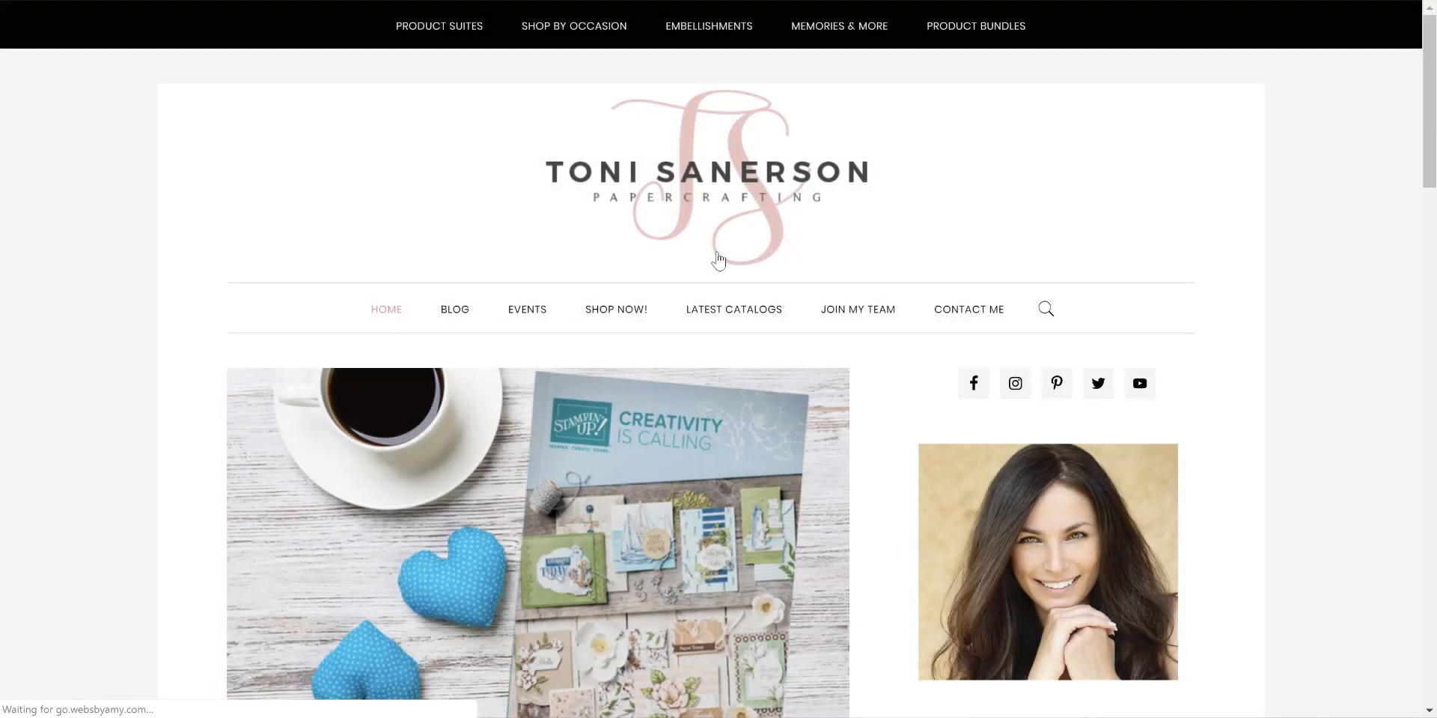
scroll(718, 255, "down", 12)
scroll(718, 259, "down", 10)
scroll(1302, 294, "up", 1)
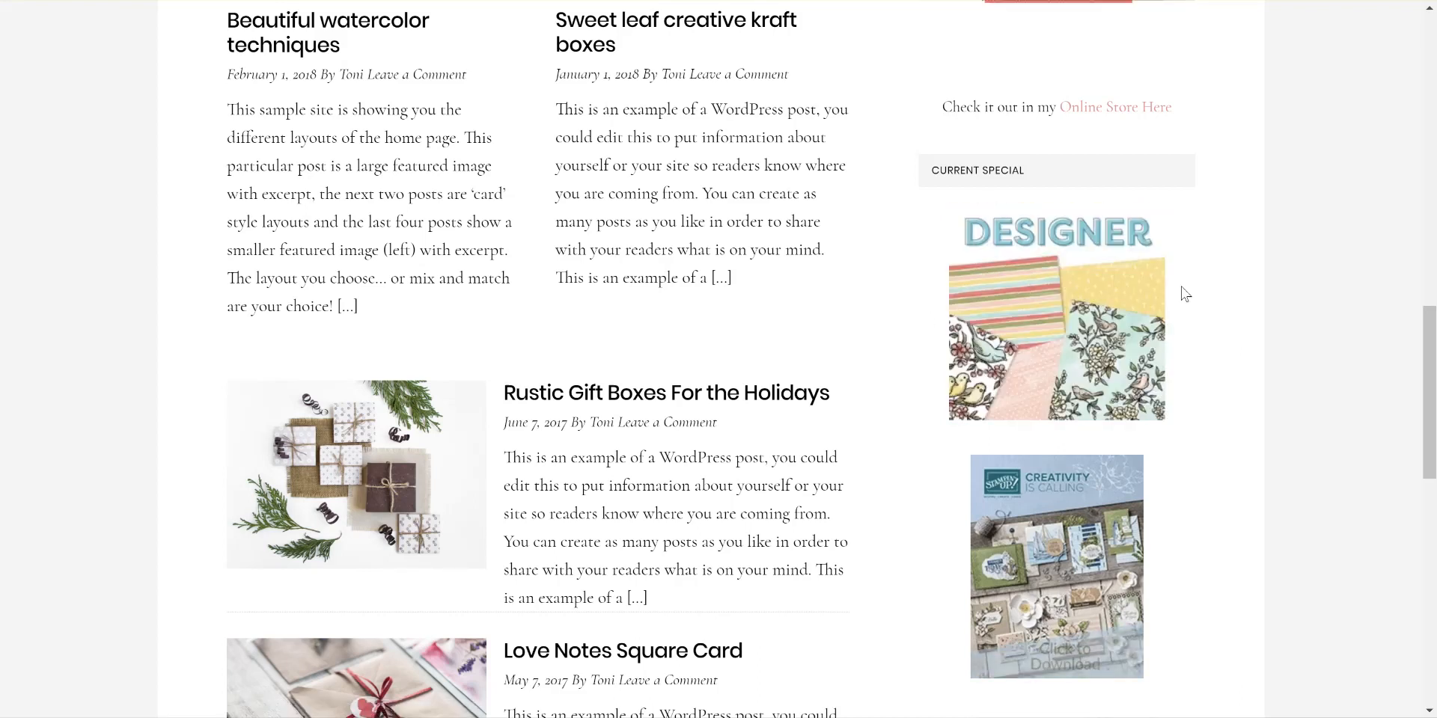
scroll(1184, 293, "up", 5)
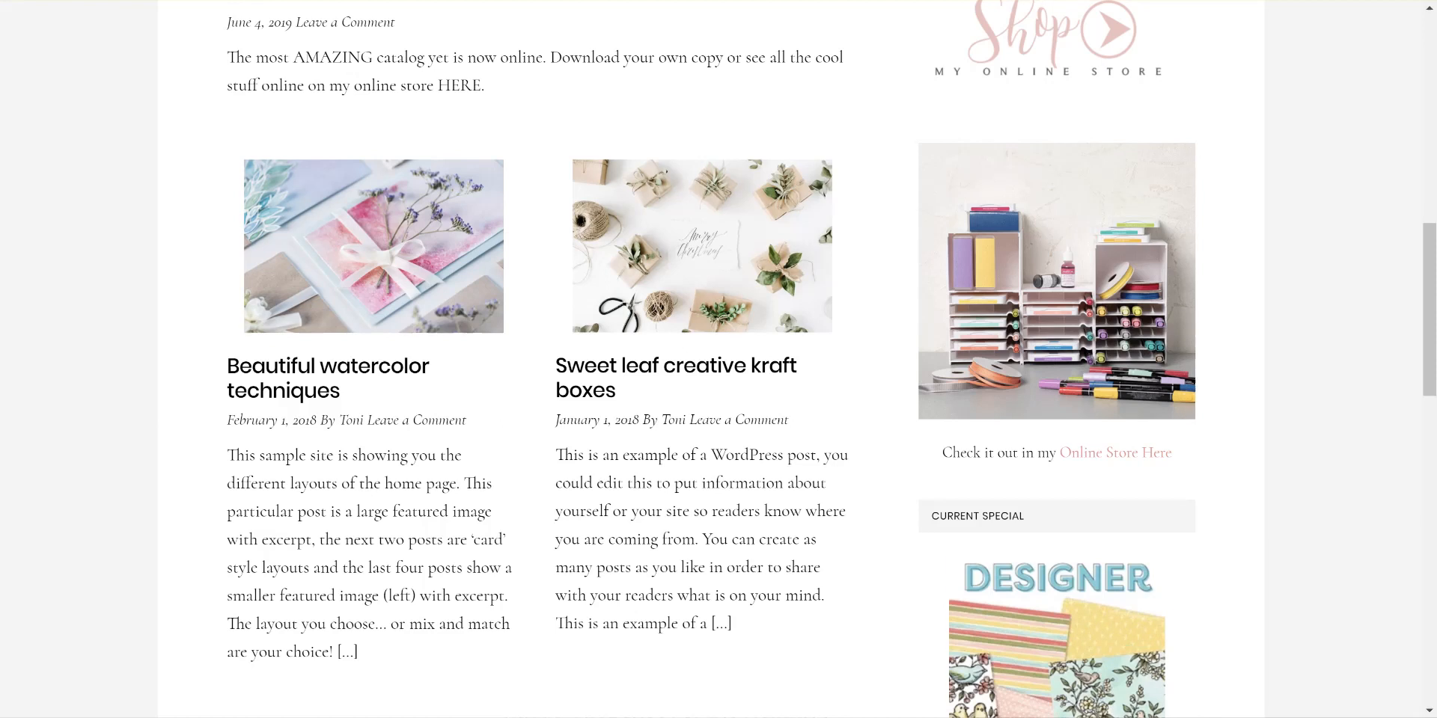
- Return to the widget settings and remove the Current Special Custom HTML widget from the Primary Sidebar
key("alt+Left")
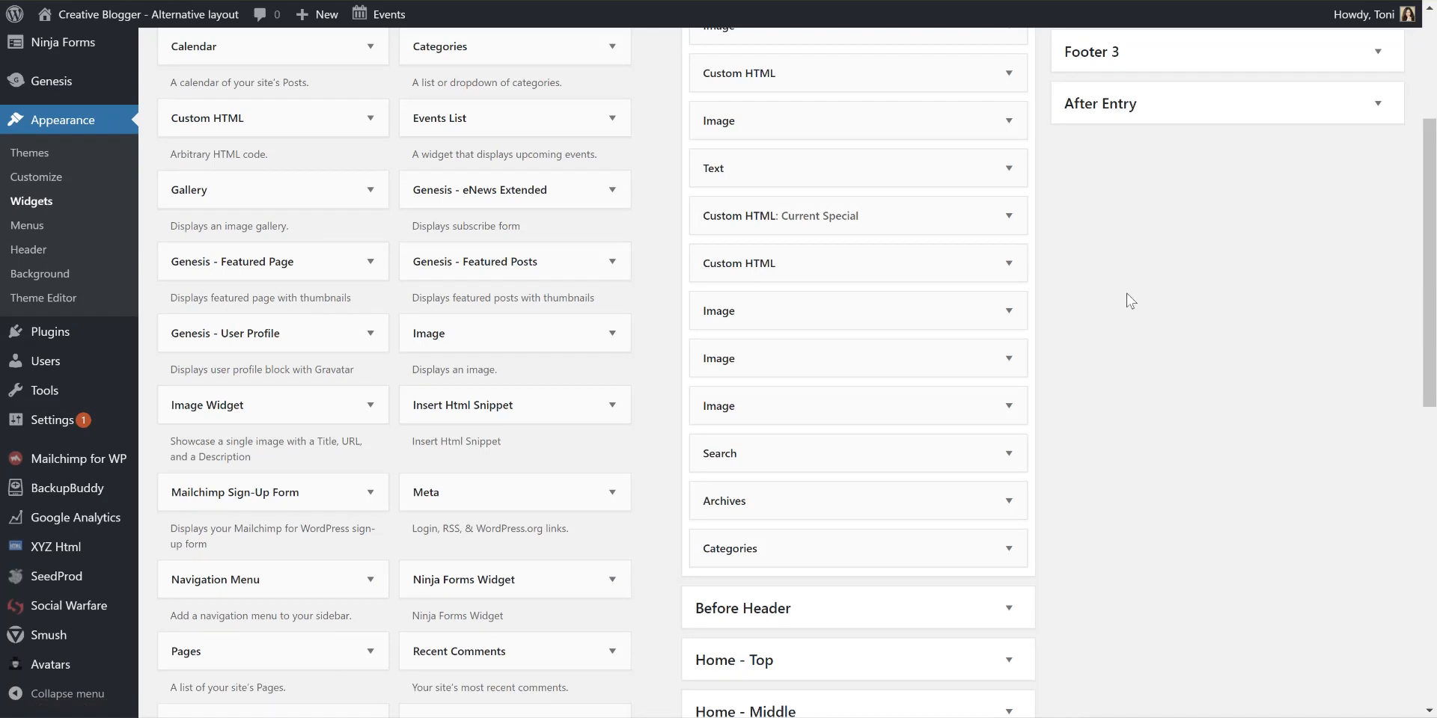
left_click(1008, 216)
left_click(723, 599)
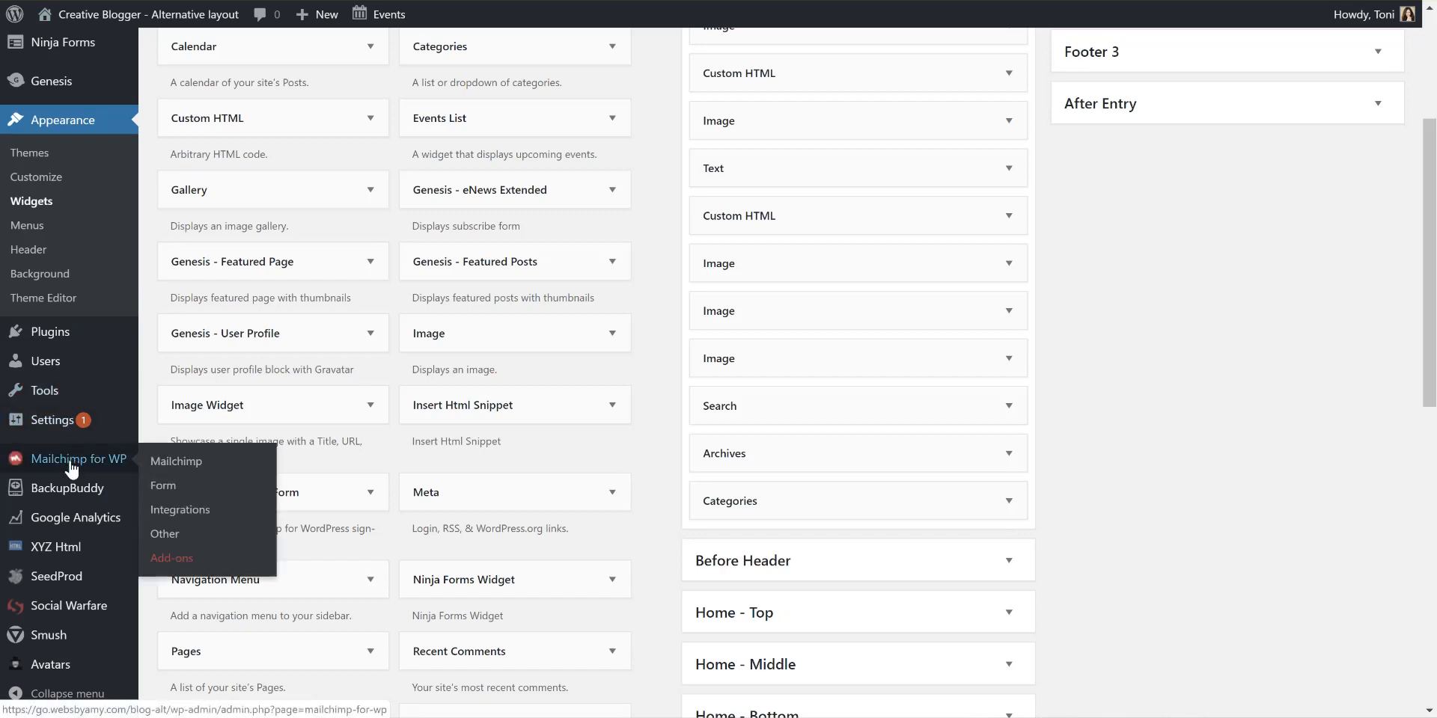
mouse_move(60, 517)
mouse_move(48, 334)
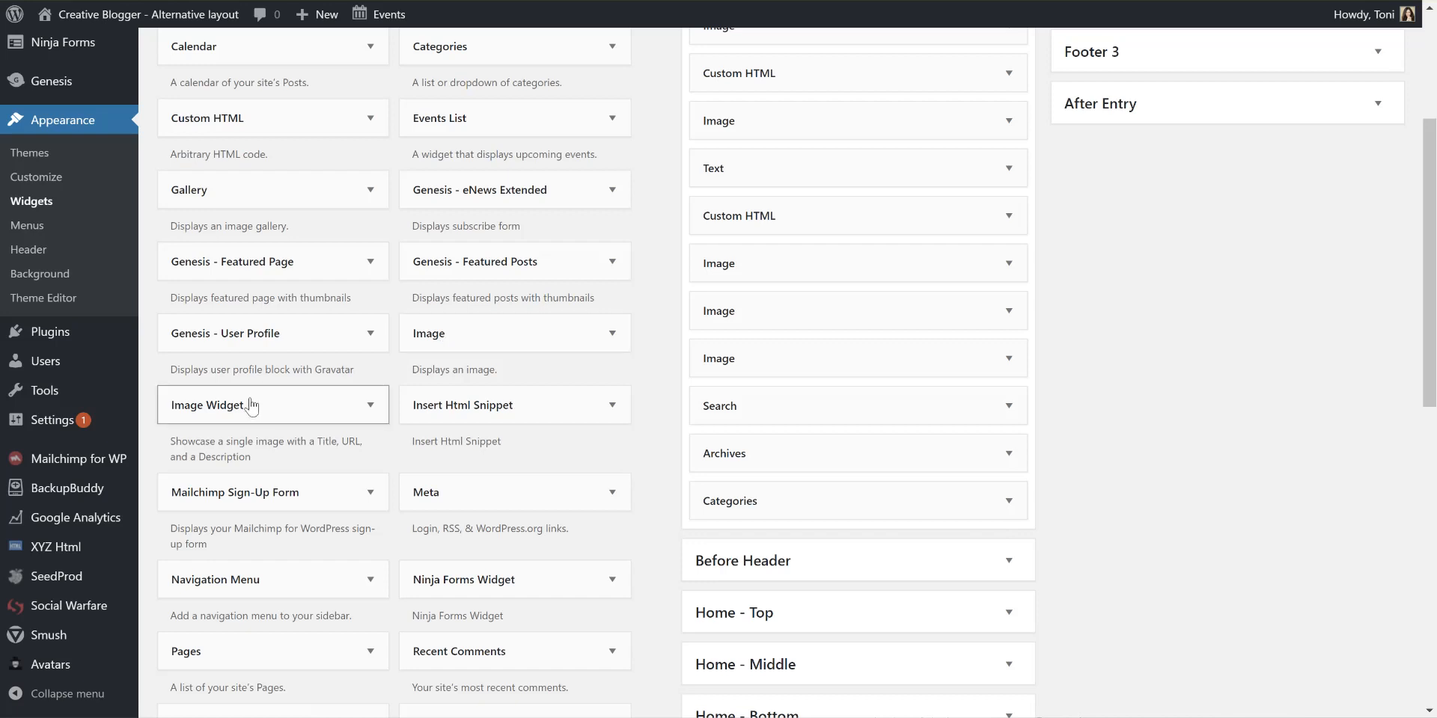
- Add an Image Widget below the Text widget in the Primary Sidebar, using the uploaded file 09.19_DSP.Sale.gif as its image
left_click_drag(228, 408, 841, 211)
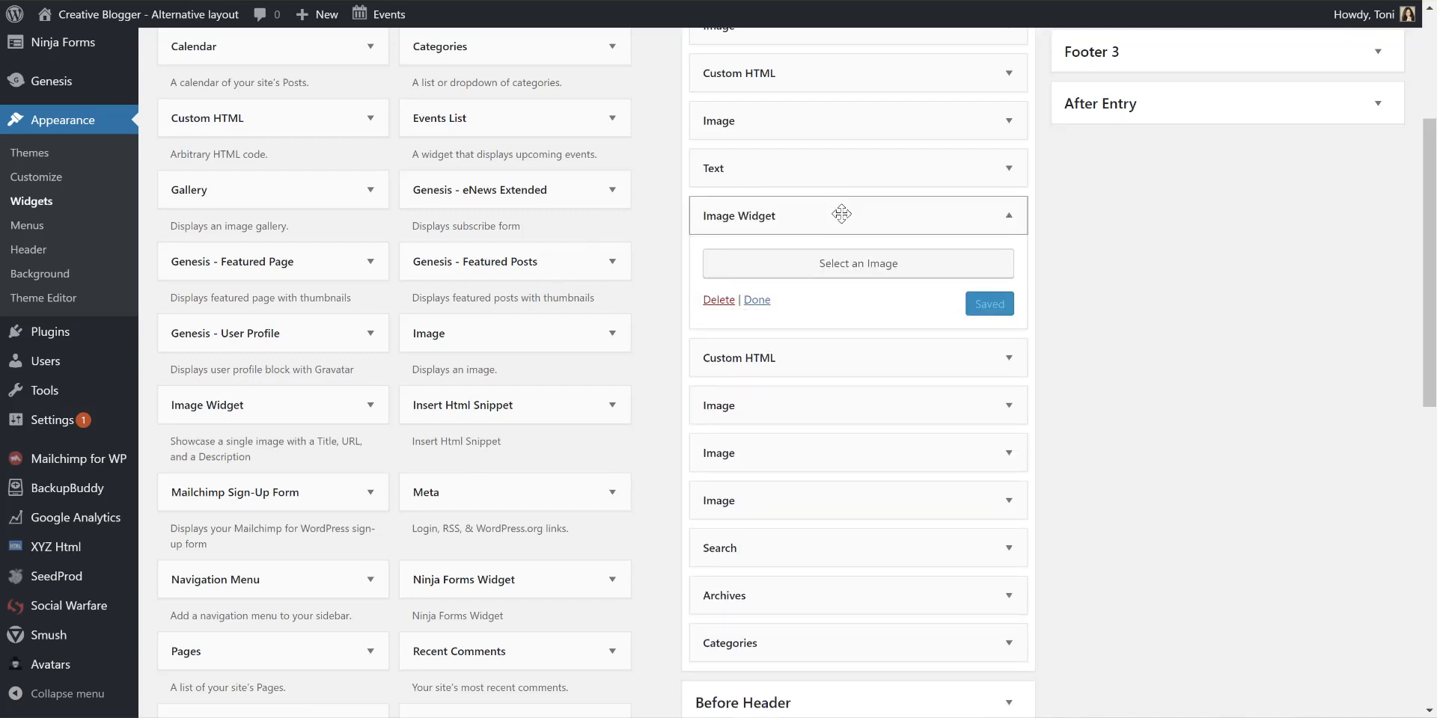
left_click(841, 274)
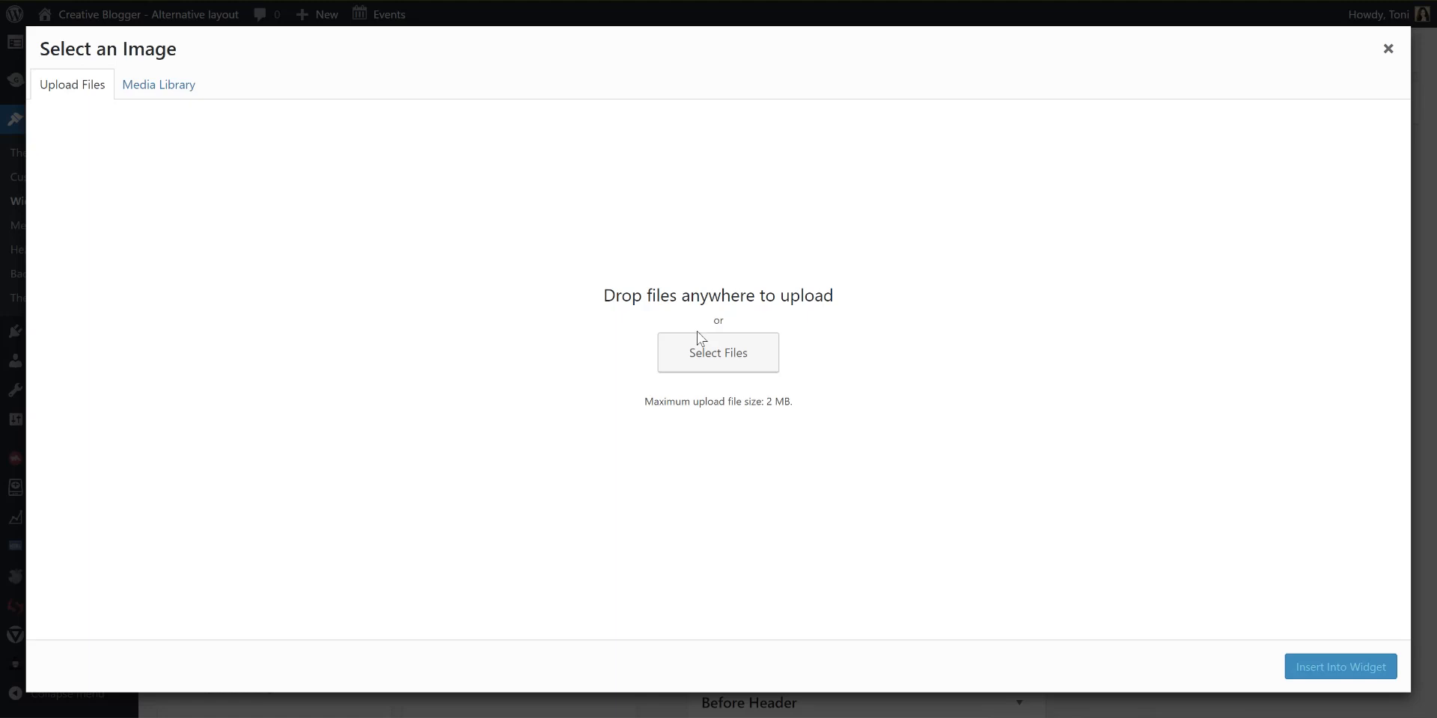
left_click(695, 352)
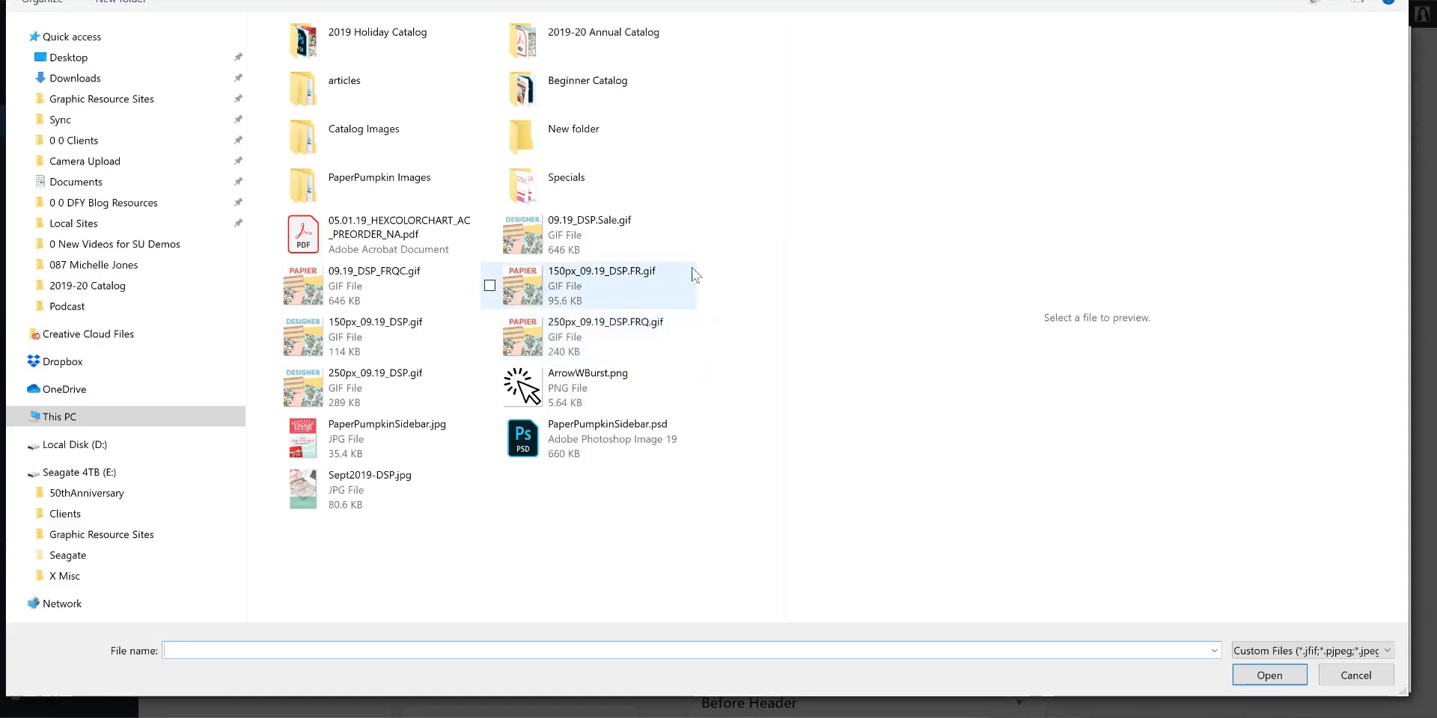
left_click(603, 245)
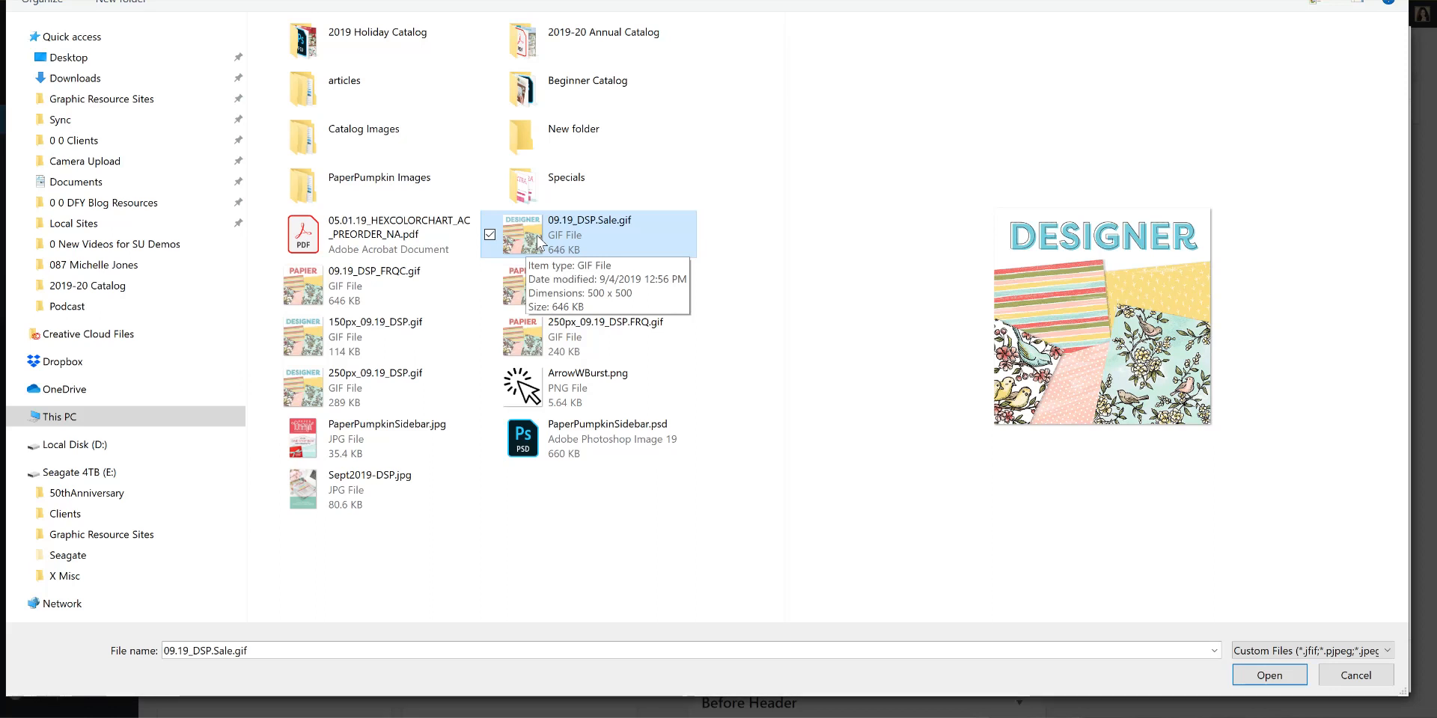
left_click(1259, 675)
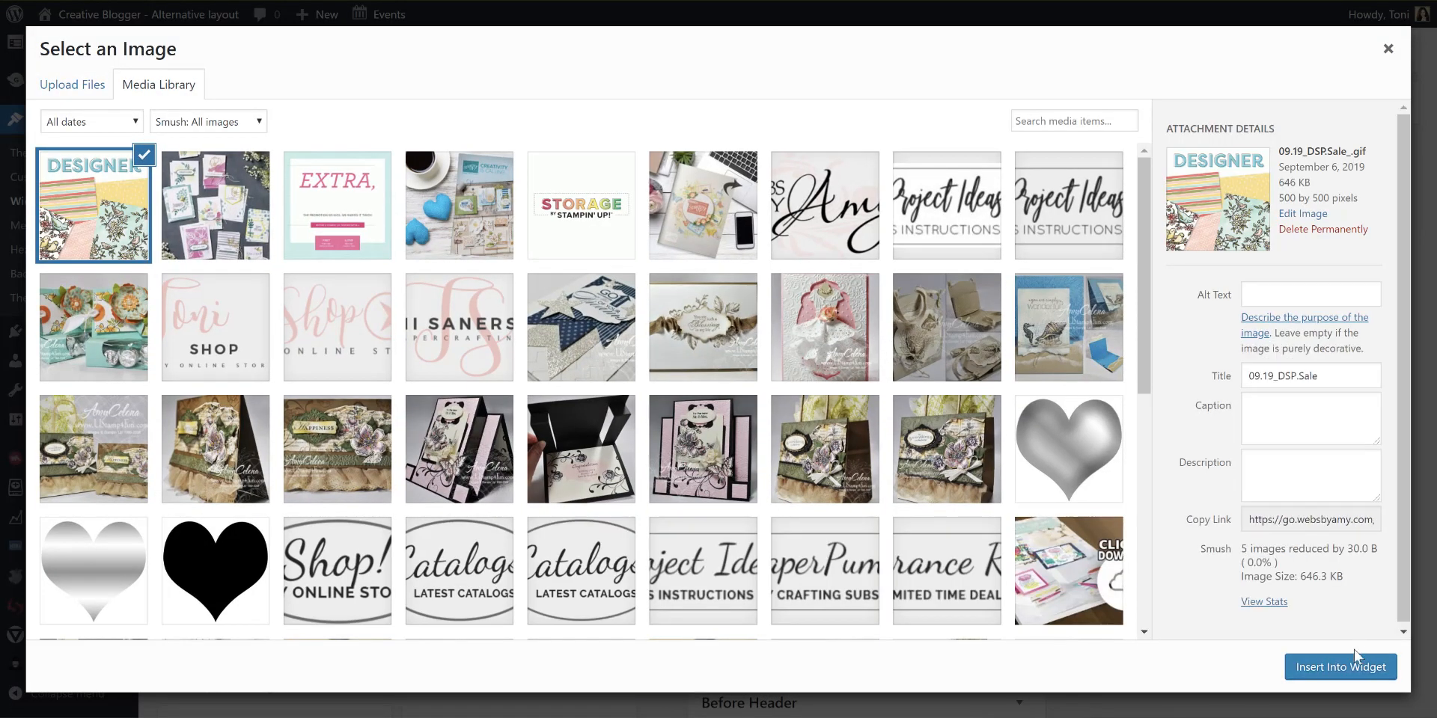
left_click(1267, 297)
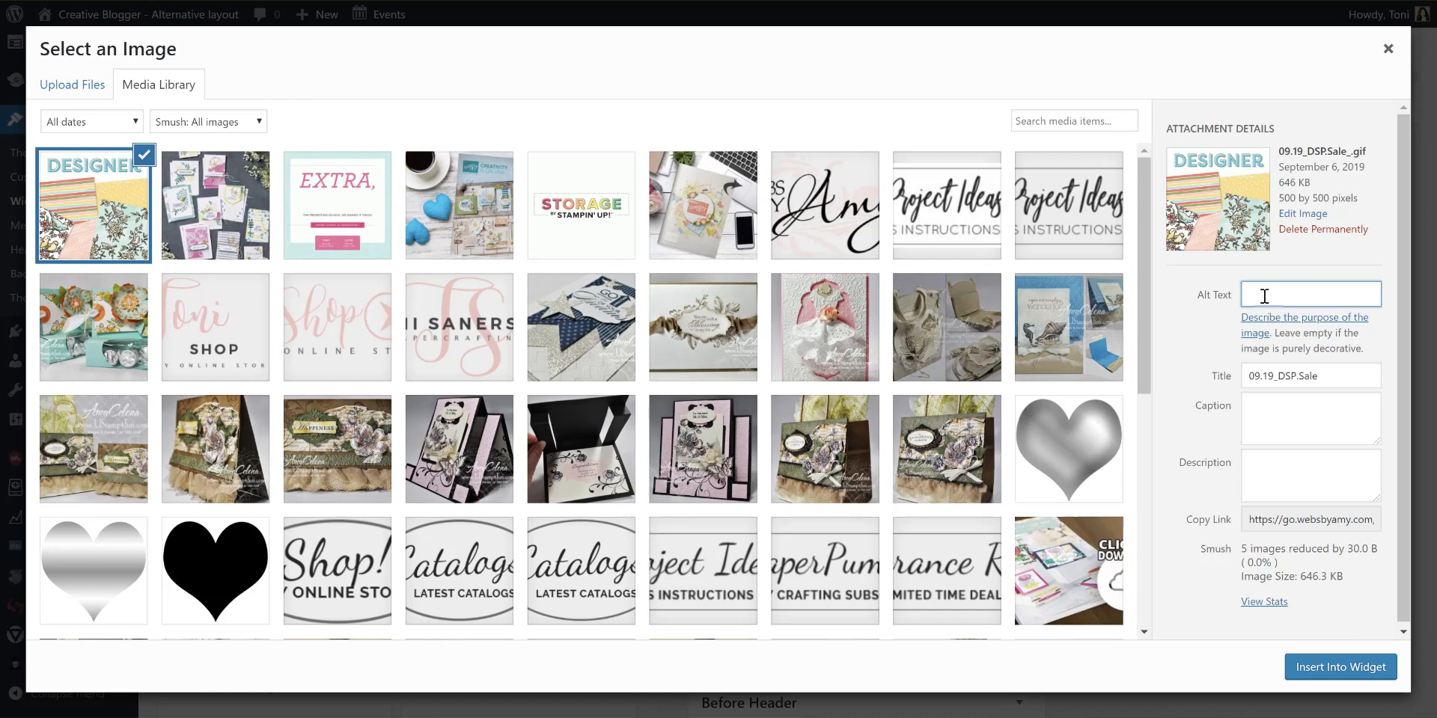
left_click(1325, 672)
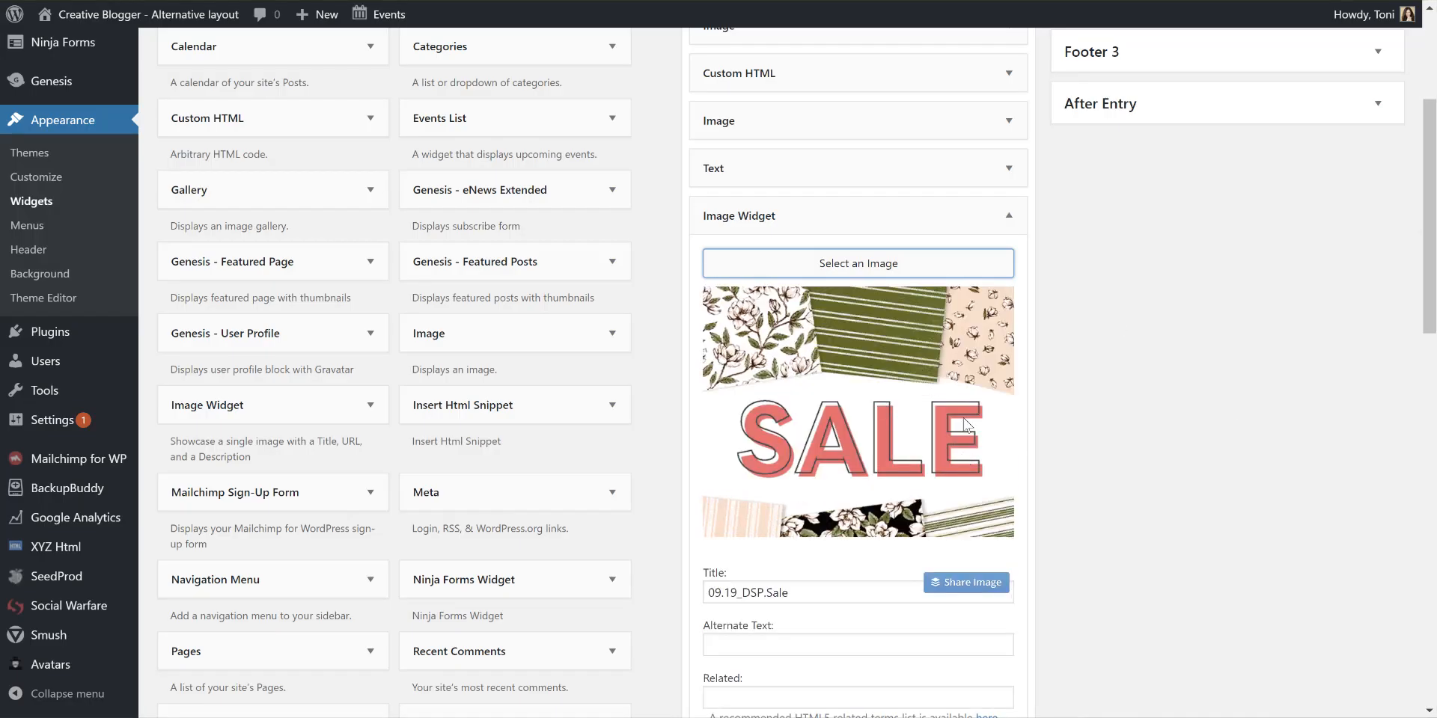
- Set the Image Widget's title to "Current Special"
scroll(1098, 407, "down", 4)
left_click_drag(743, 329, 681, 326)
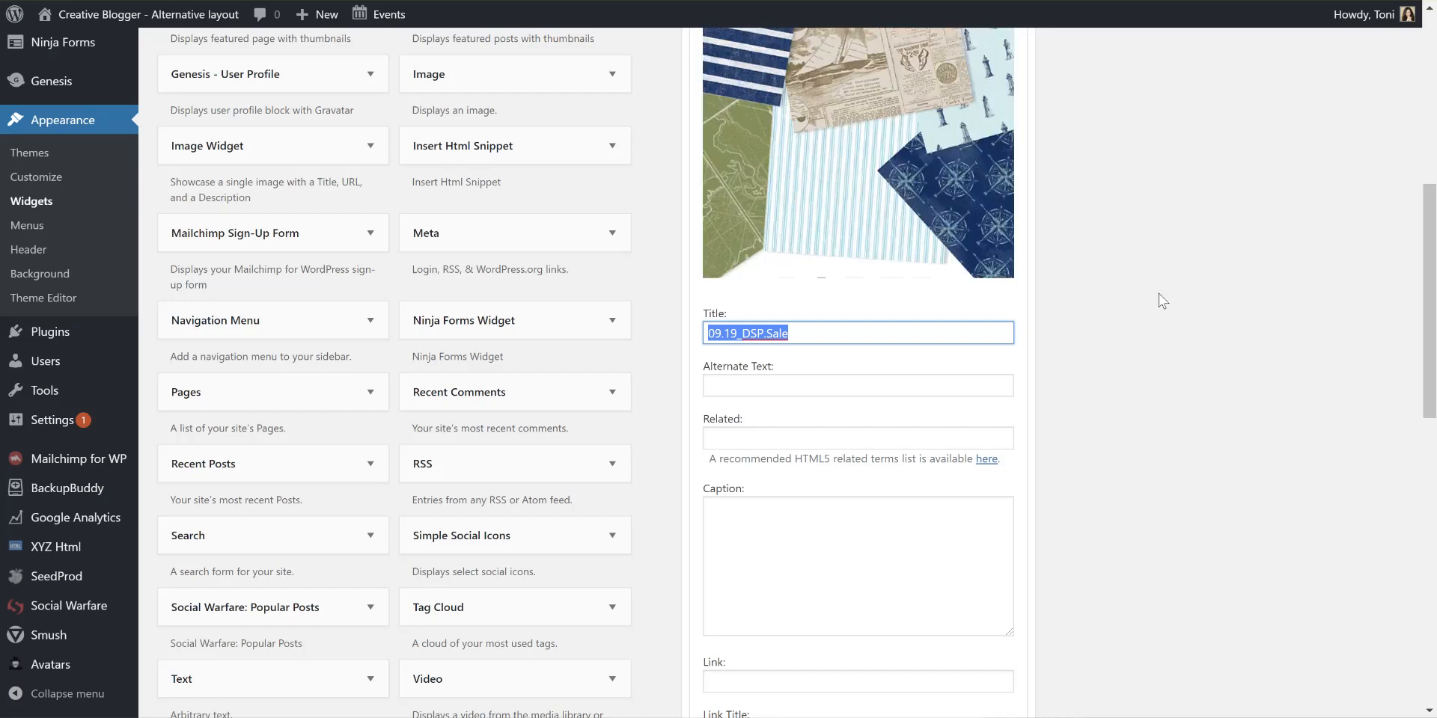
type("Cur")
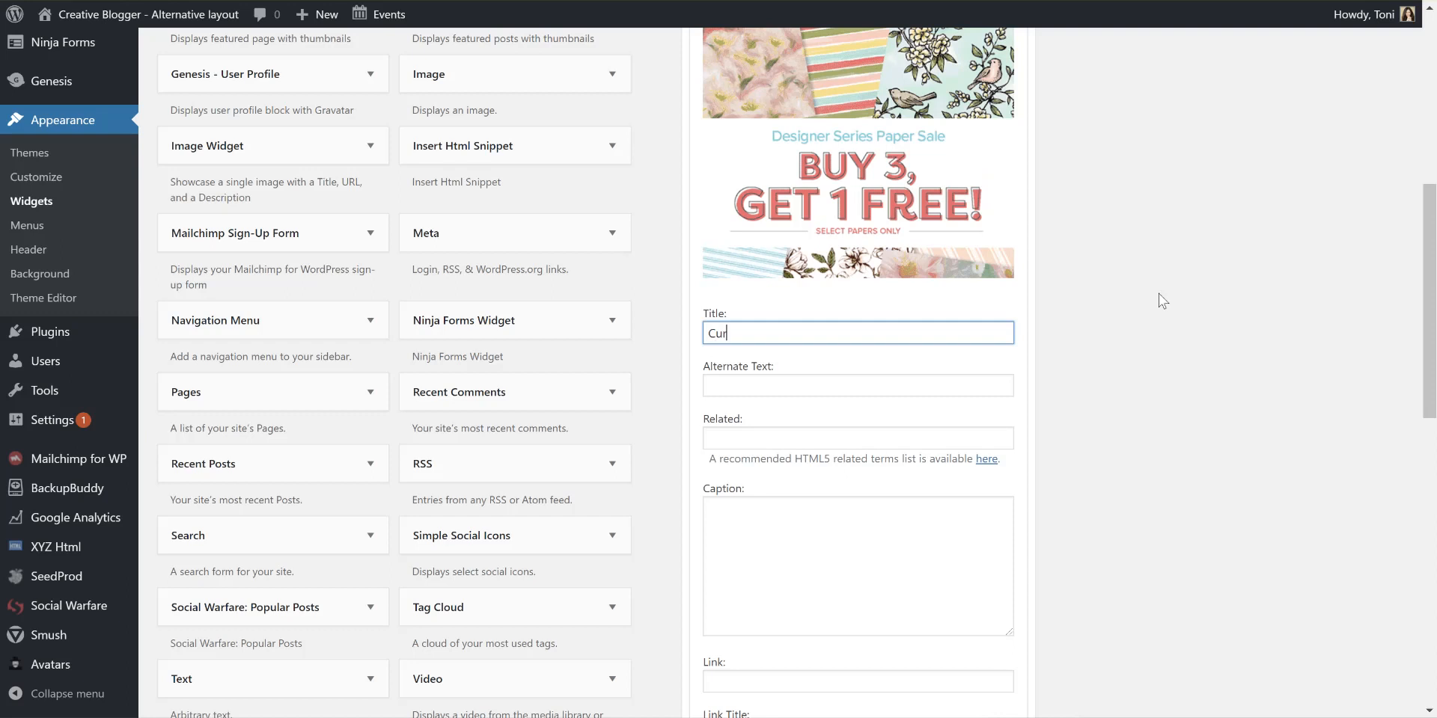
type("rent Special")
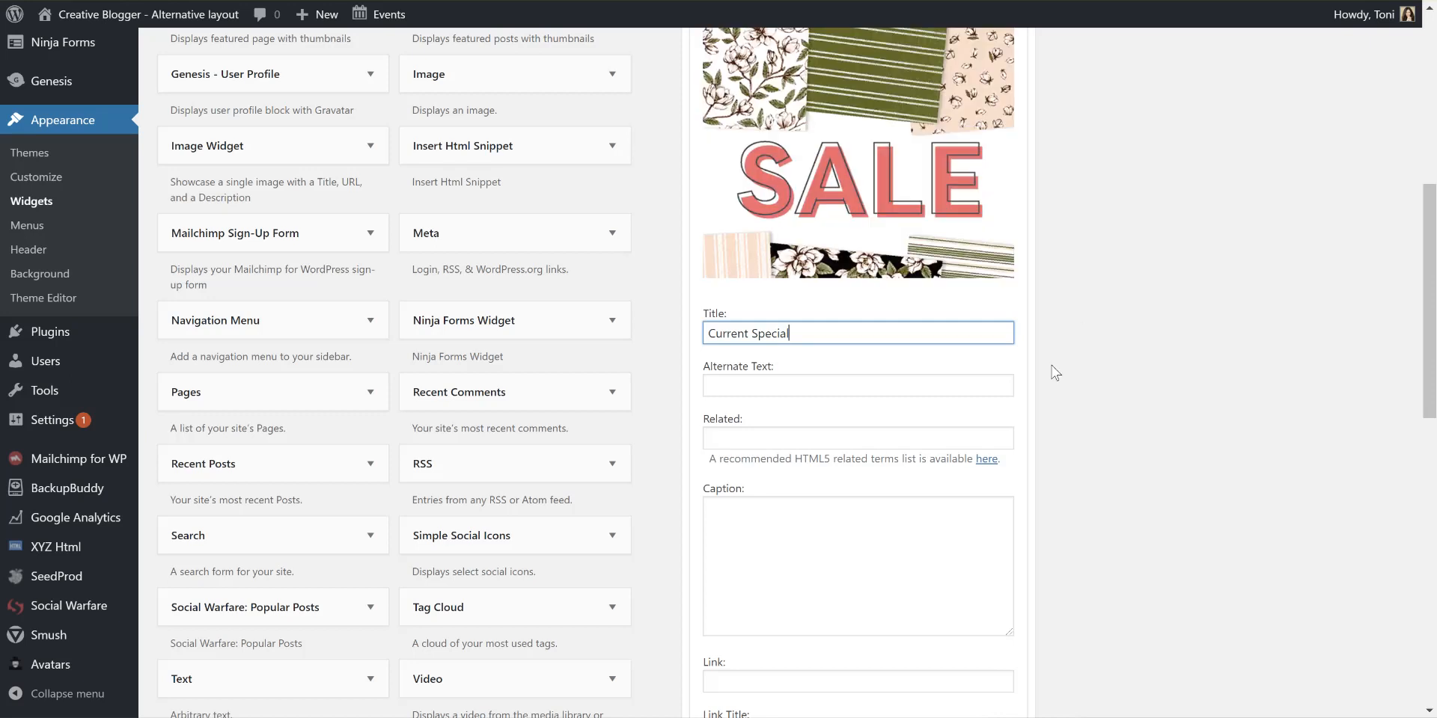
left_click(838, 393)
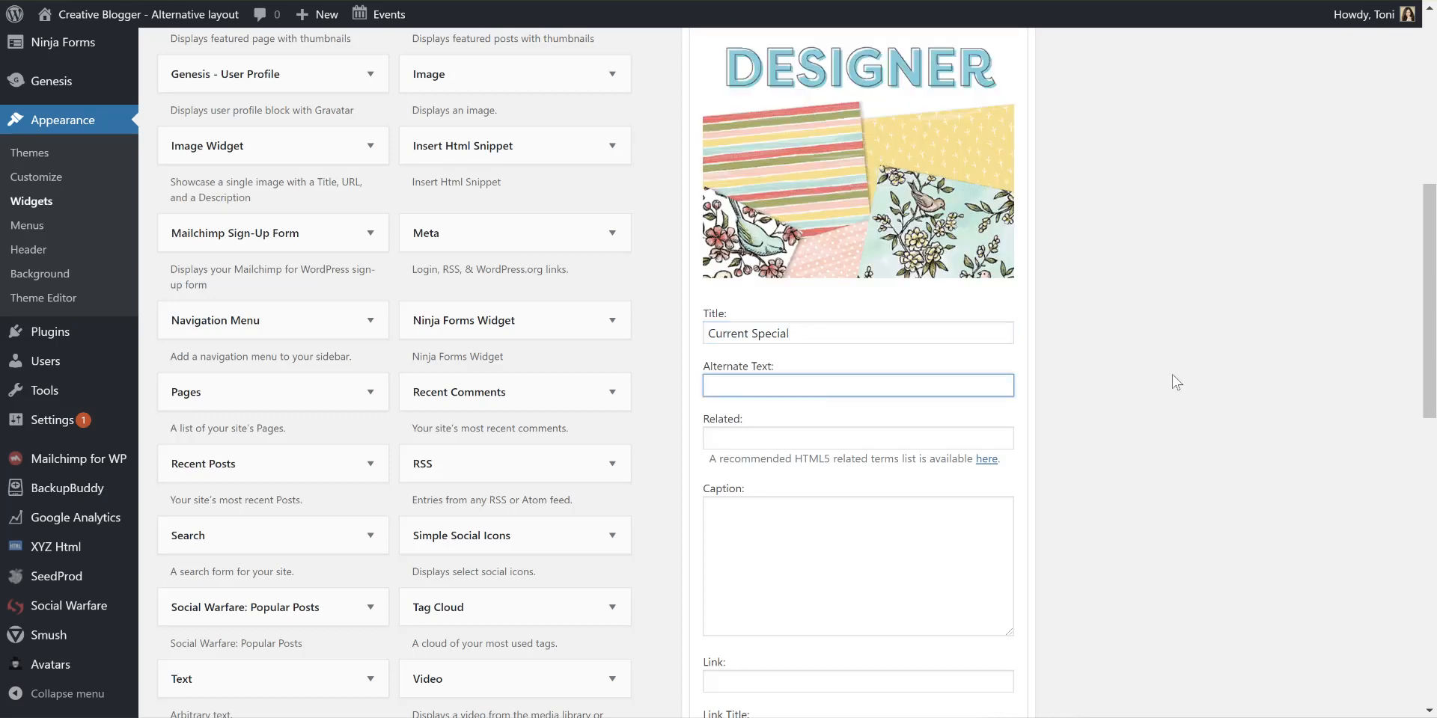
- Enter "Limited Time Offer" between <center> and </center> tags as the Image Widget's caption
left_click(921, 538)
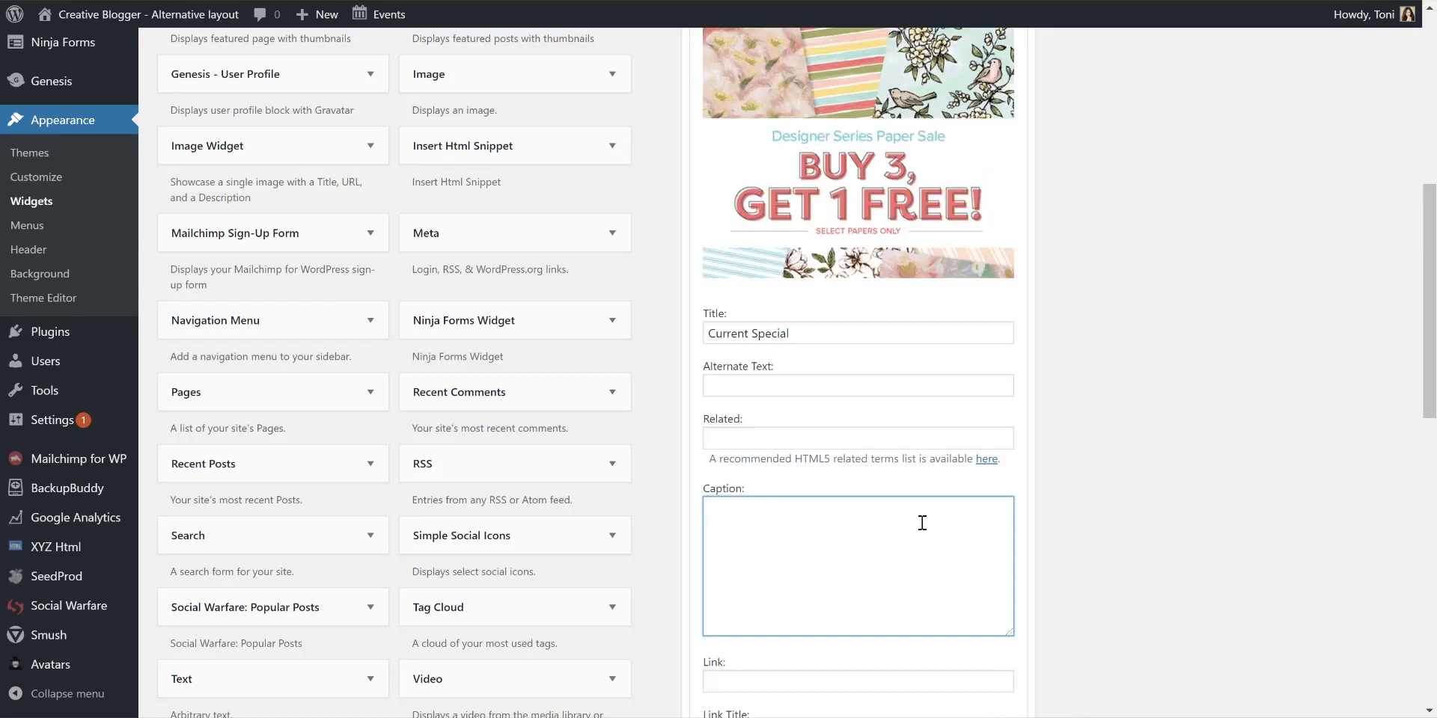
scroll(1177, 504, "down", 2)
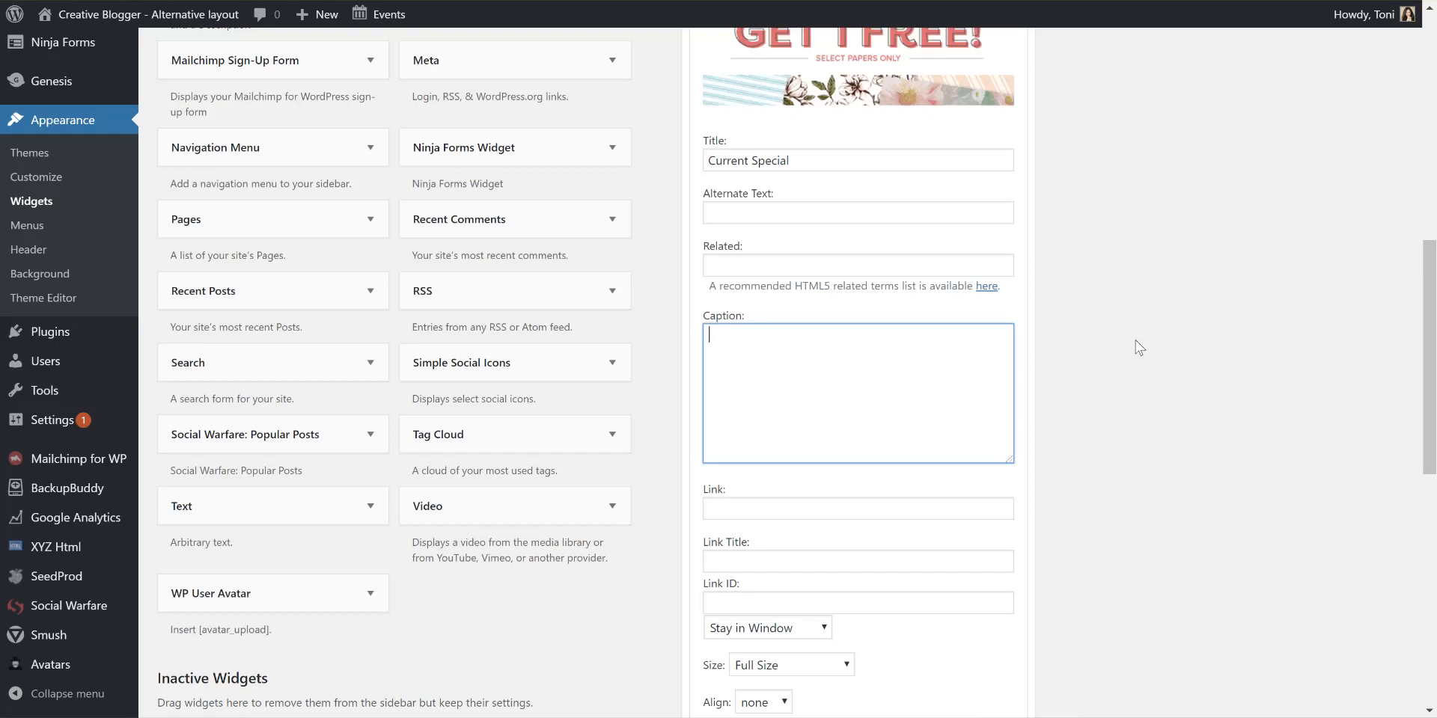
type("<cente")
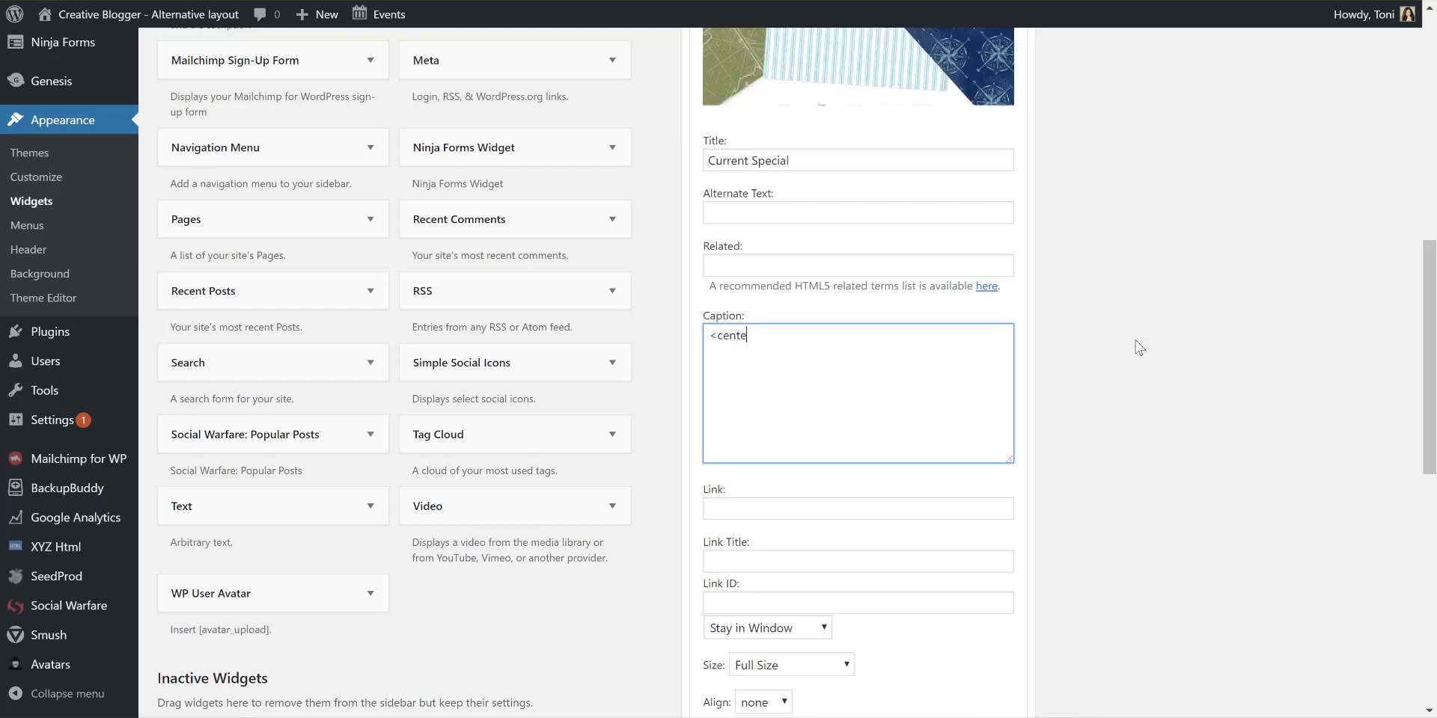
type("r> </center>")
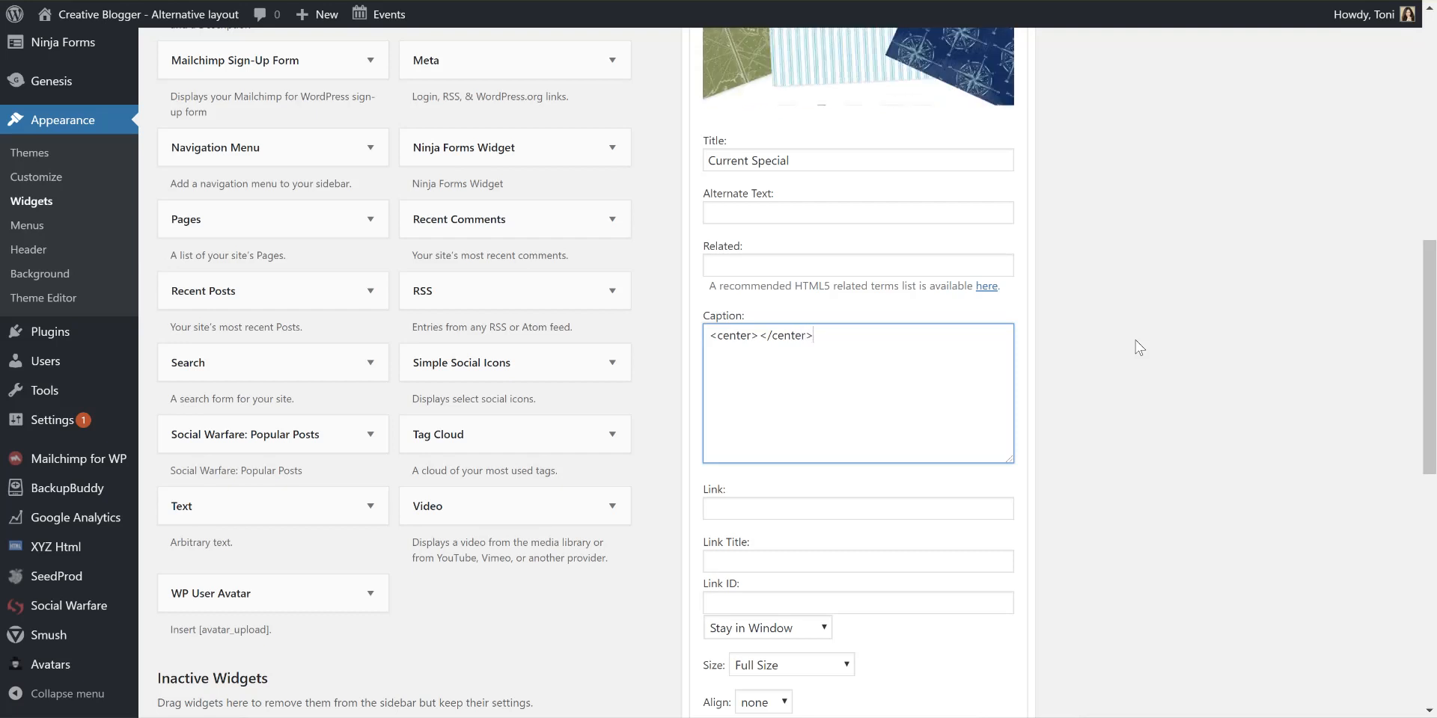
left_click(760, 336)
type("Limited Time Offer")
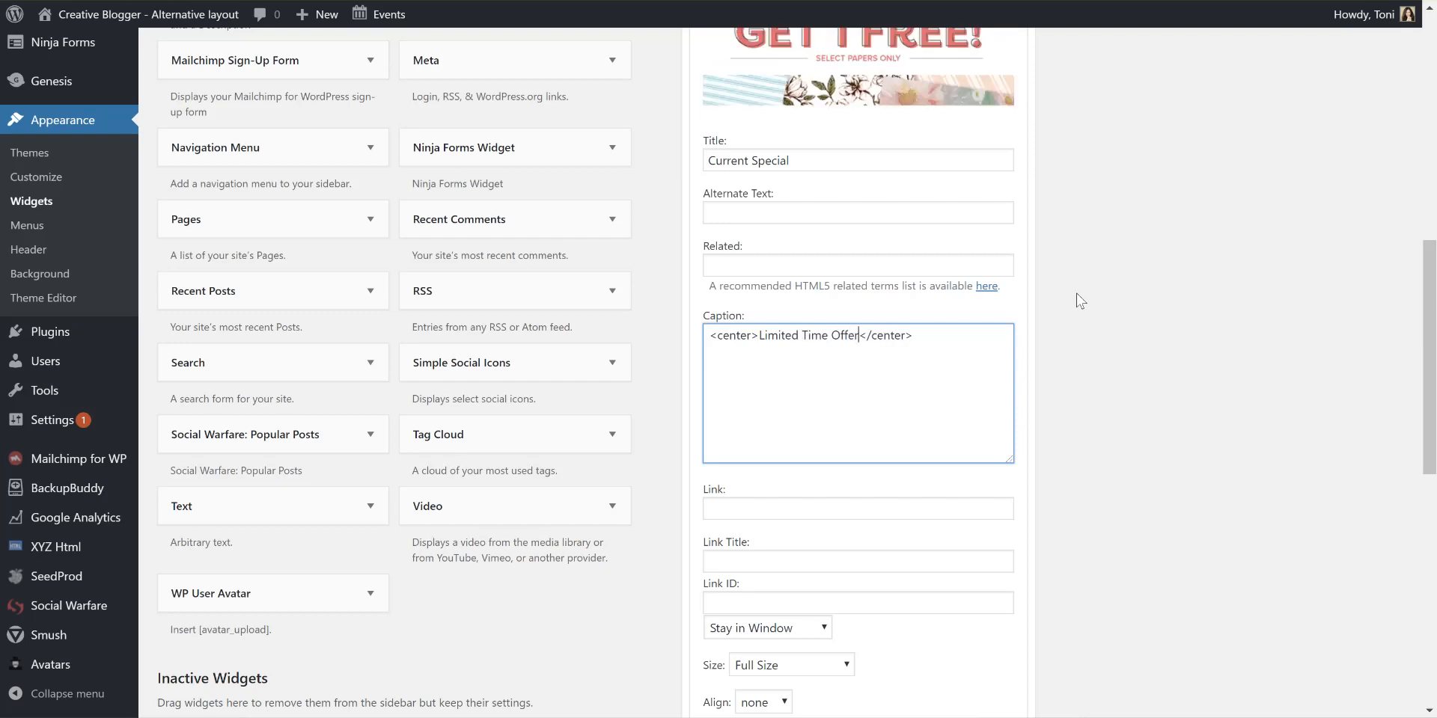
- Extend the caption after "Limited Time Offer" with a <br /> line break and the text "Buy 3 Get 1 FREE Designer Series Paper"
type("<")
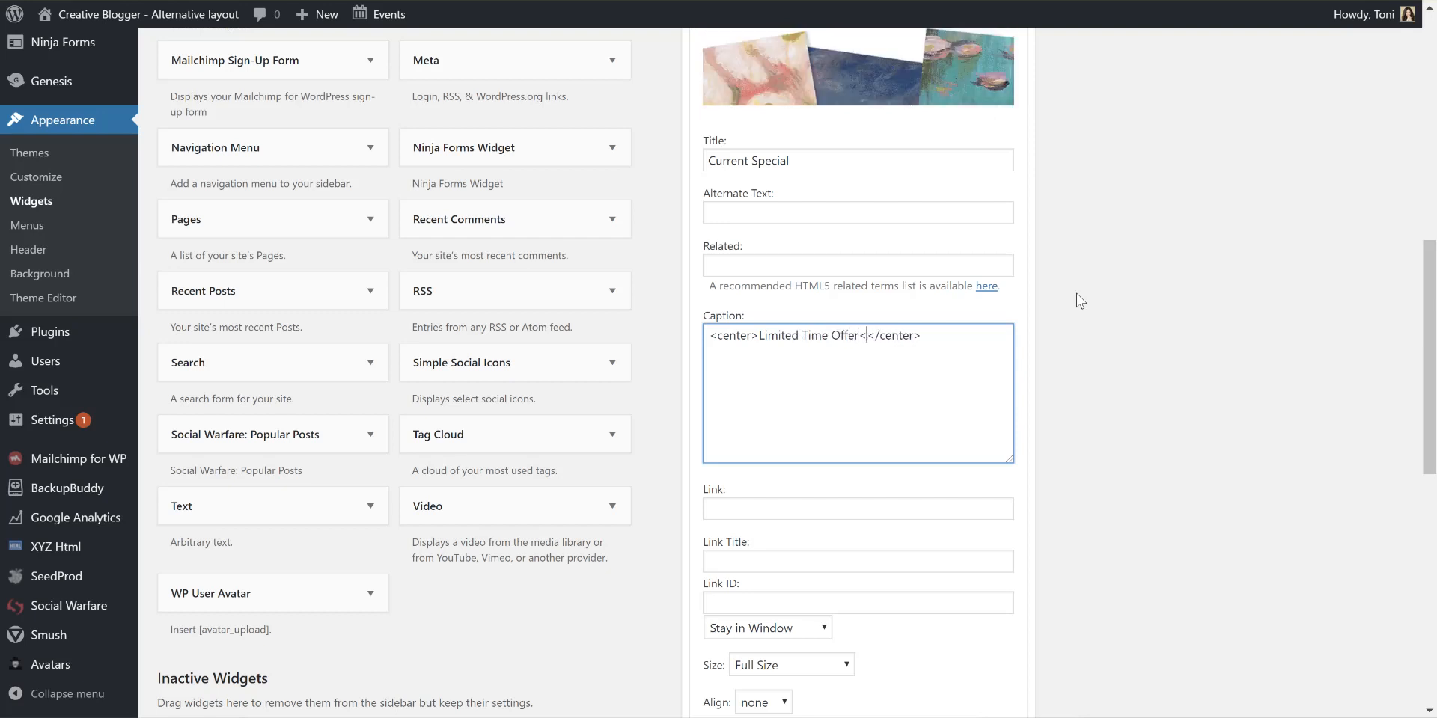
type("br /")
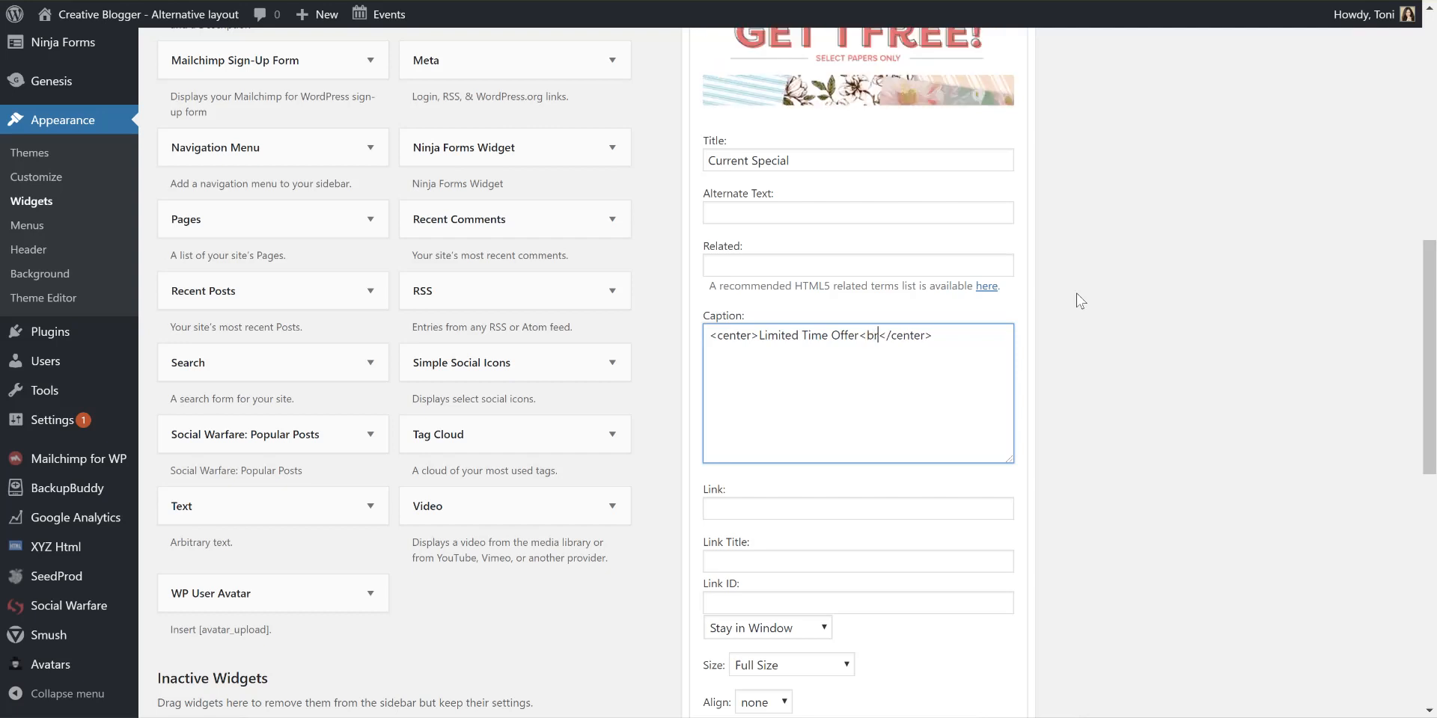
type(">")
type("Buy 3 Get ")
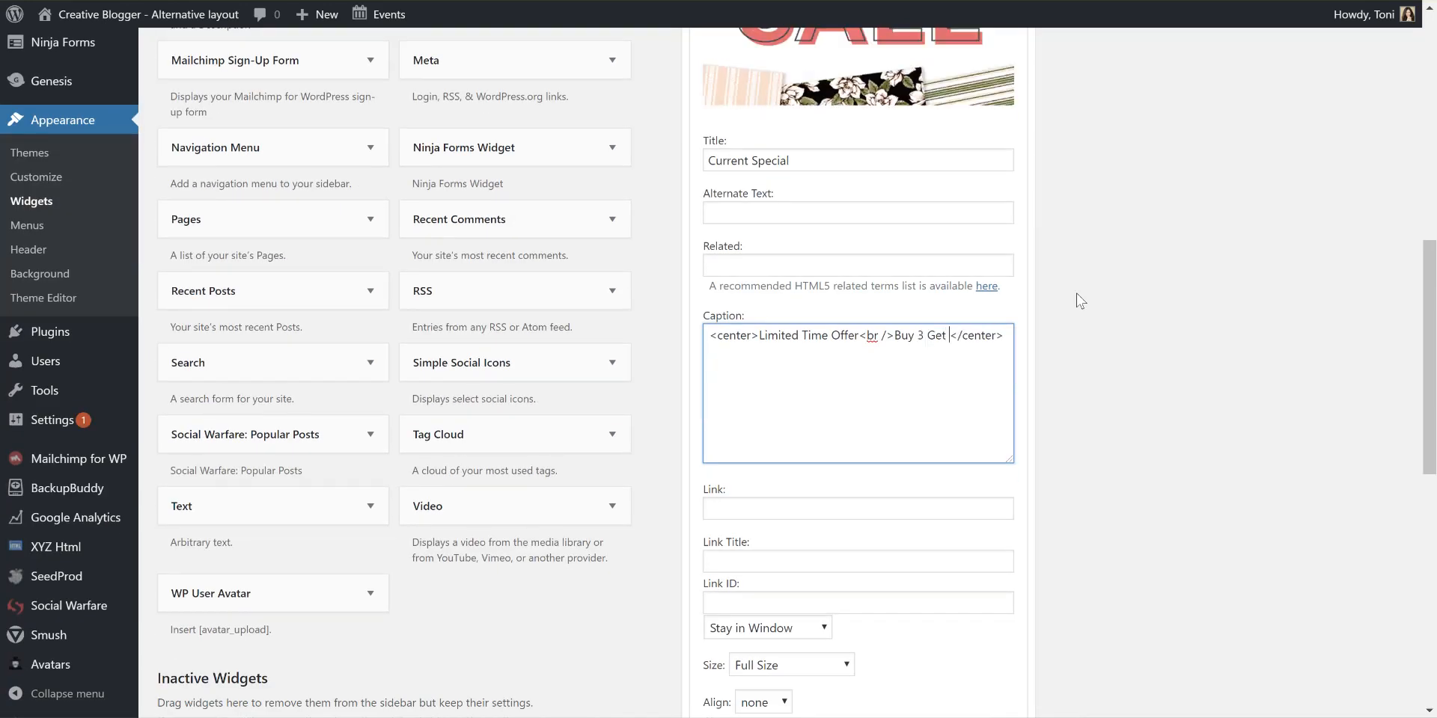
type("1 FREE")
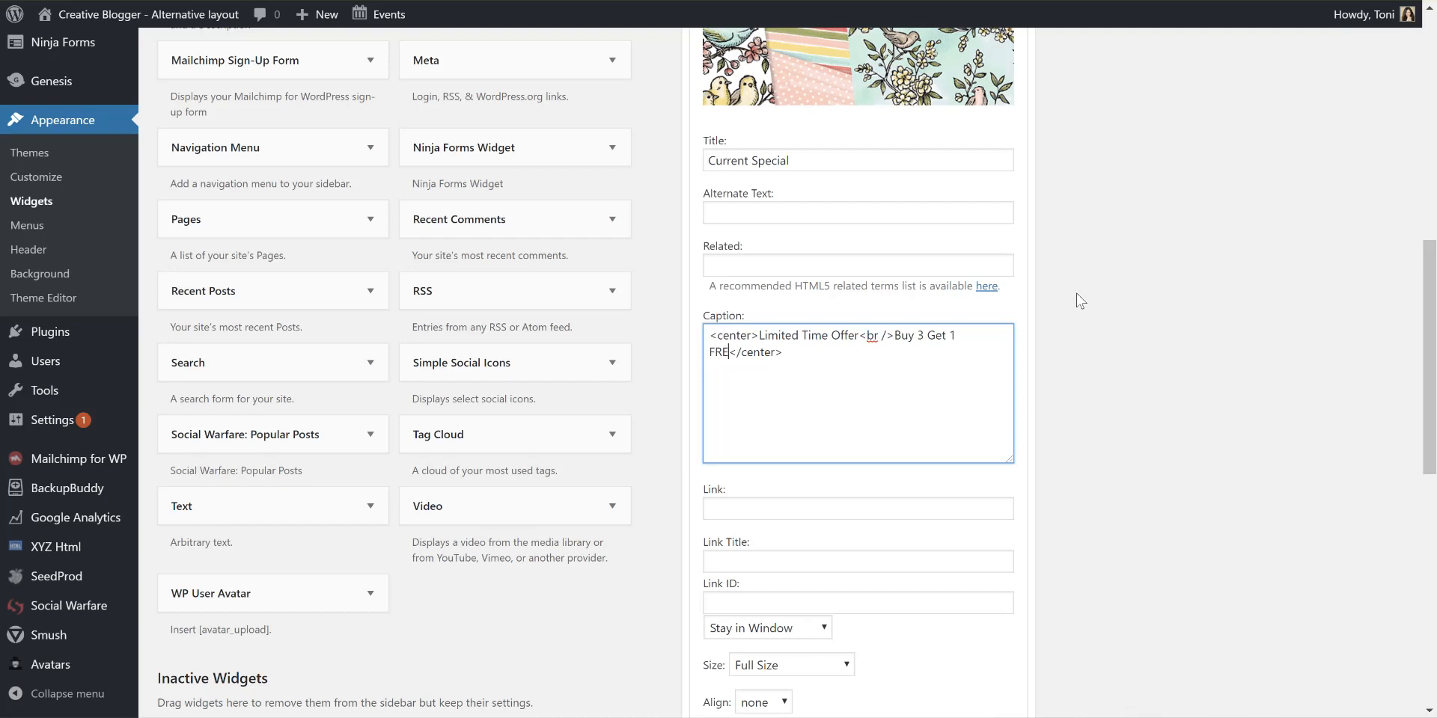
type(" Design")
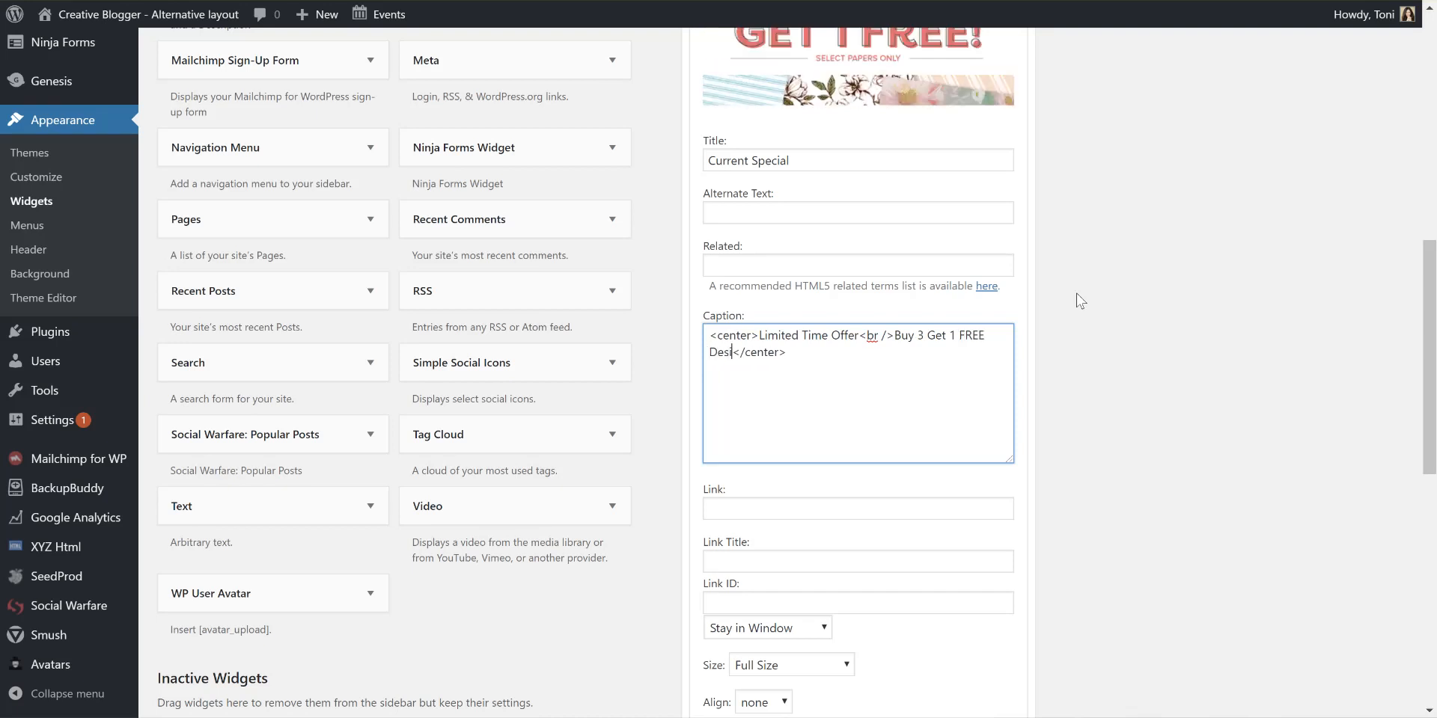
type("er Series ")
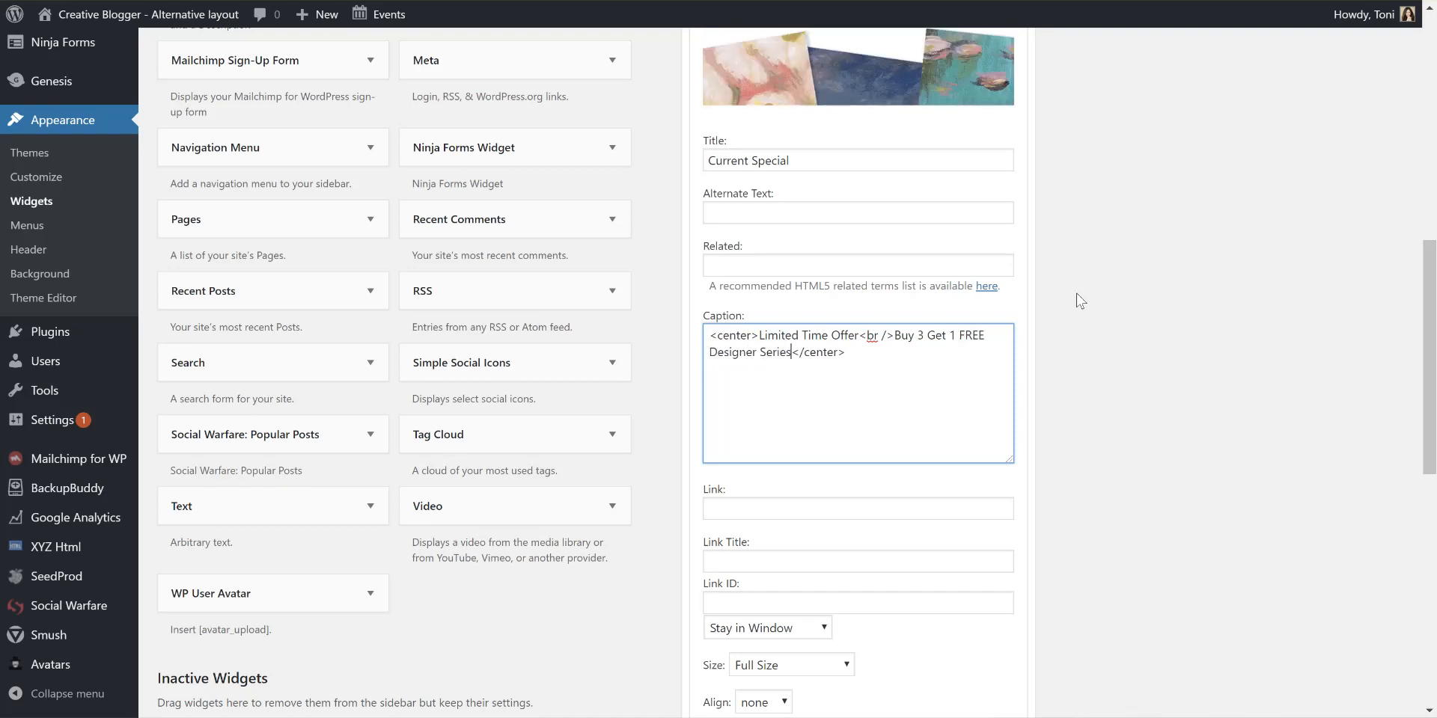
type("Paper")
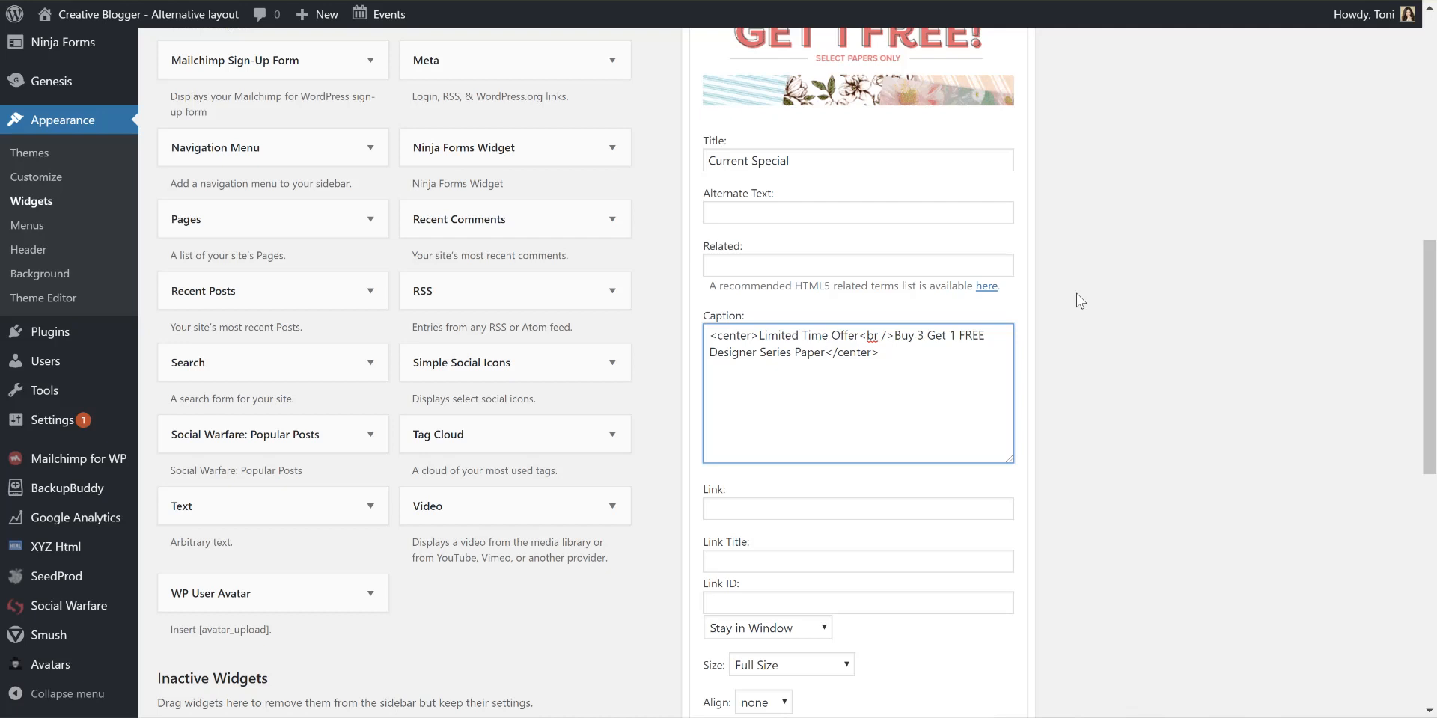
- Open the Buy 3 Get 1 Free Designer Series Paper Sale page on stampinup.com in a new browser tab and copy its URL
scroll(1080, 301, "down", 1)
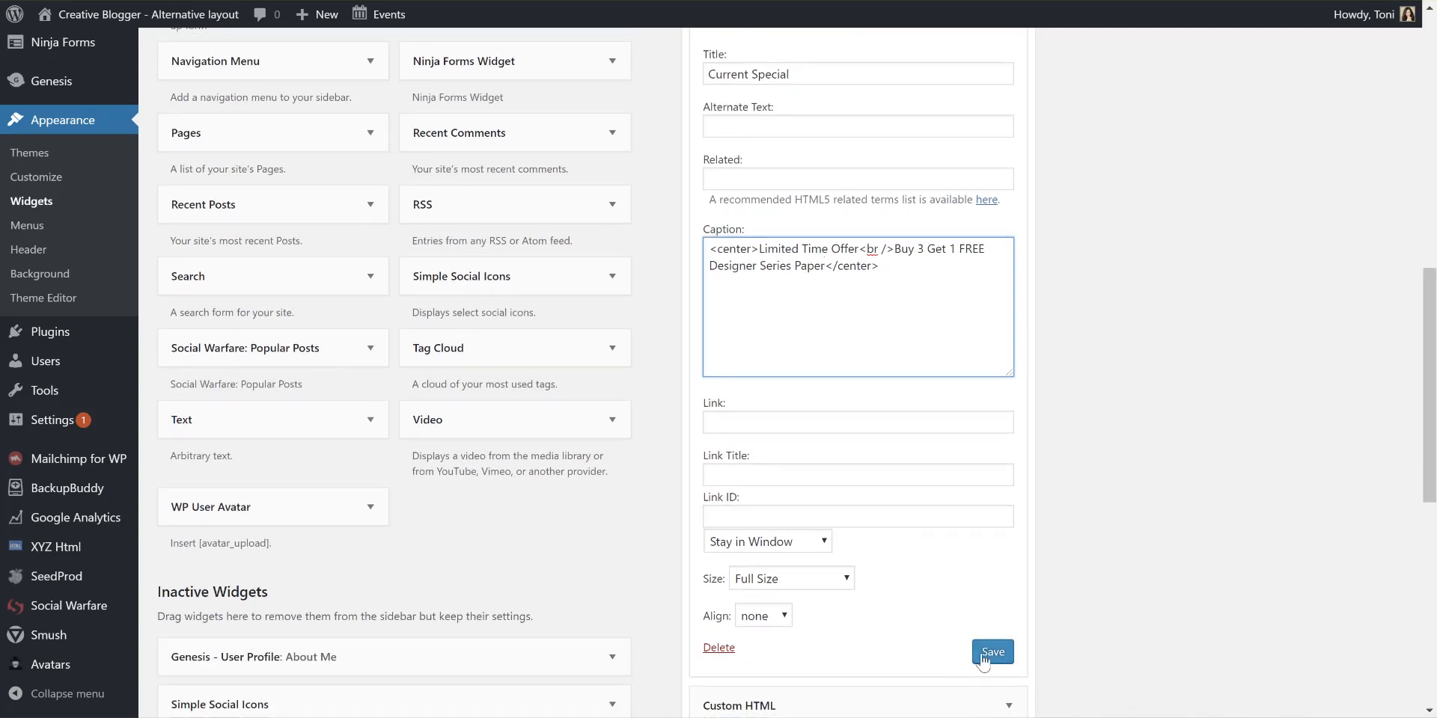
left_click(756, 416)
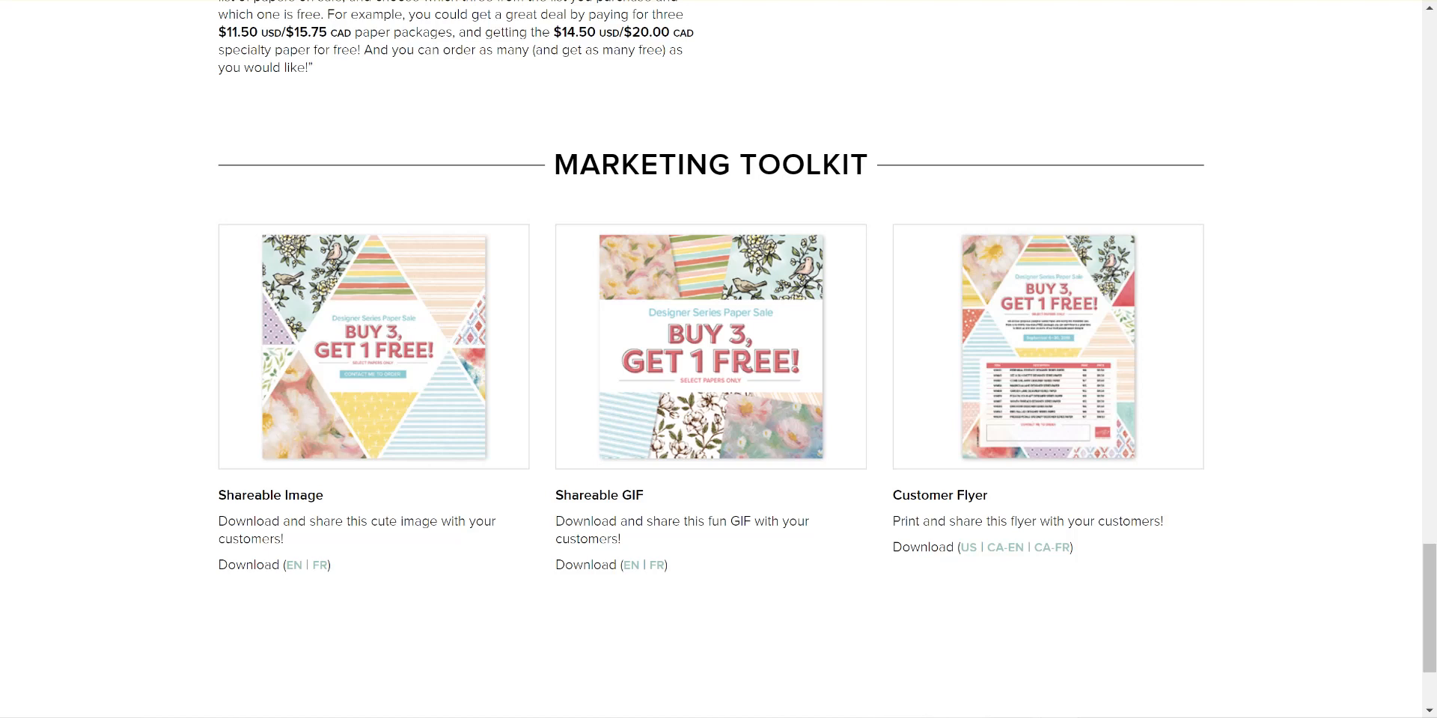
key("ctrl+t")
type("stamp")
key("Return")
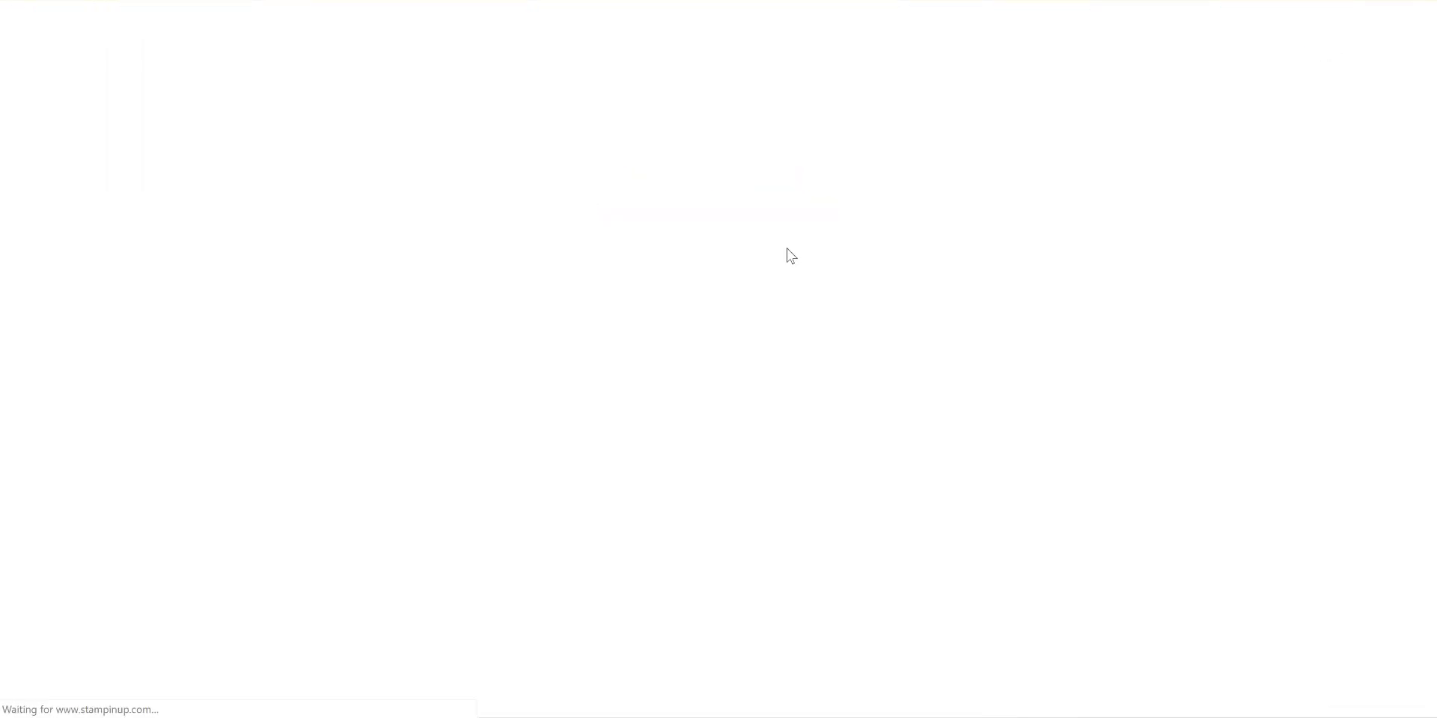
left_click(935, 103)
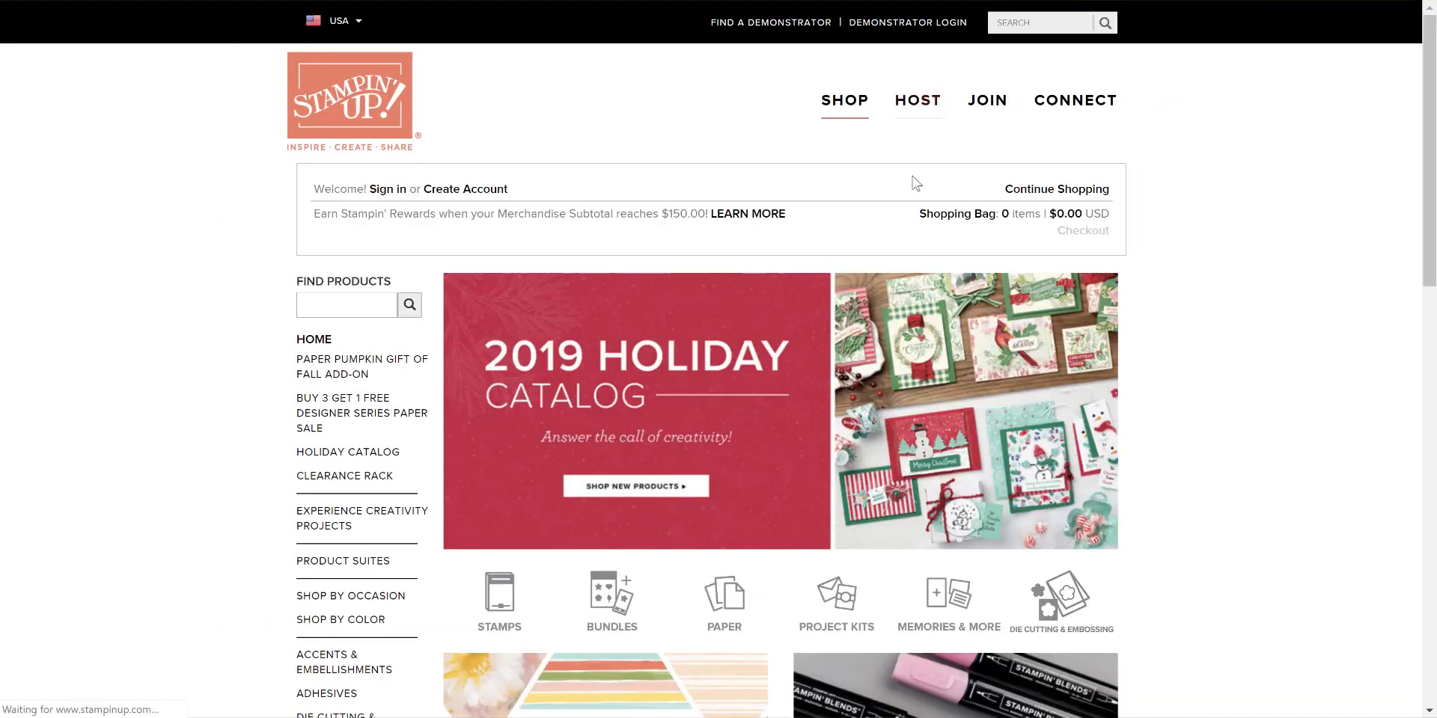
left_click(588, 689)
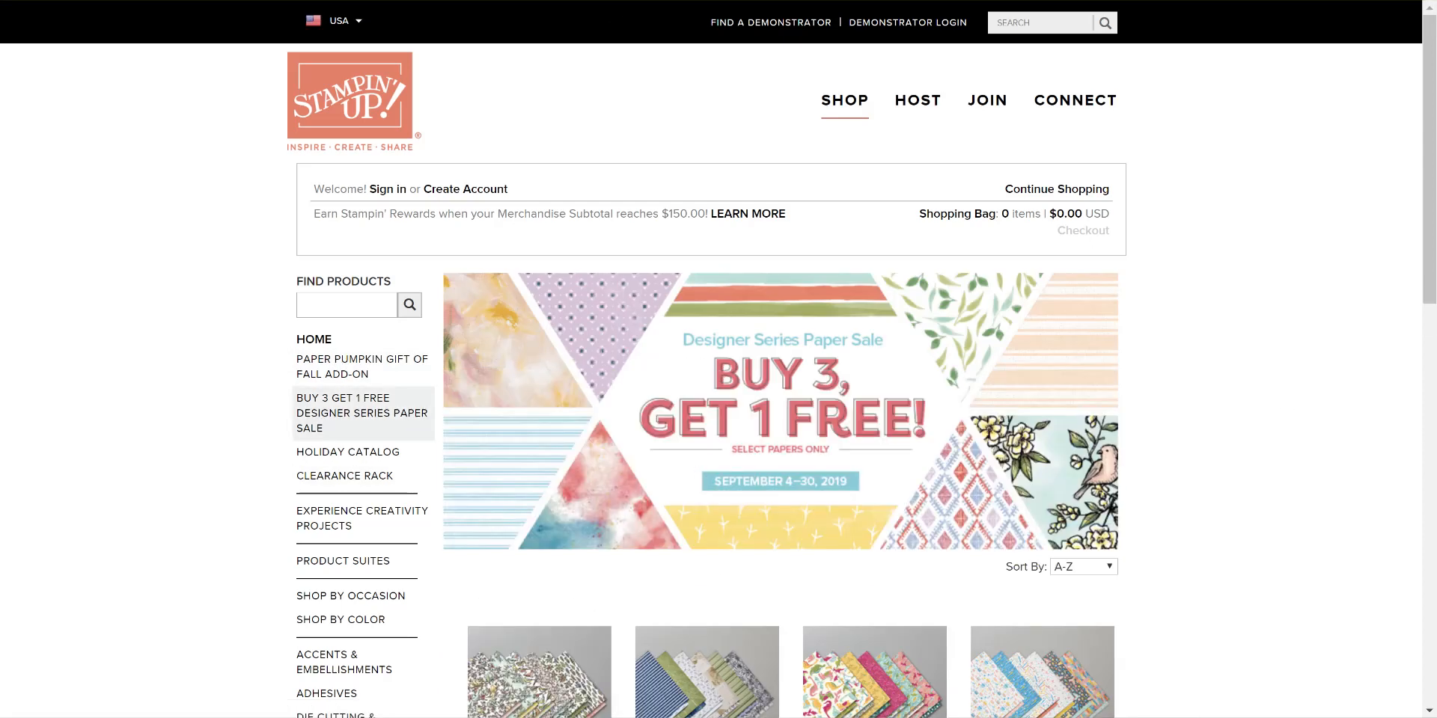
key("F11")
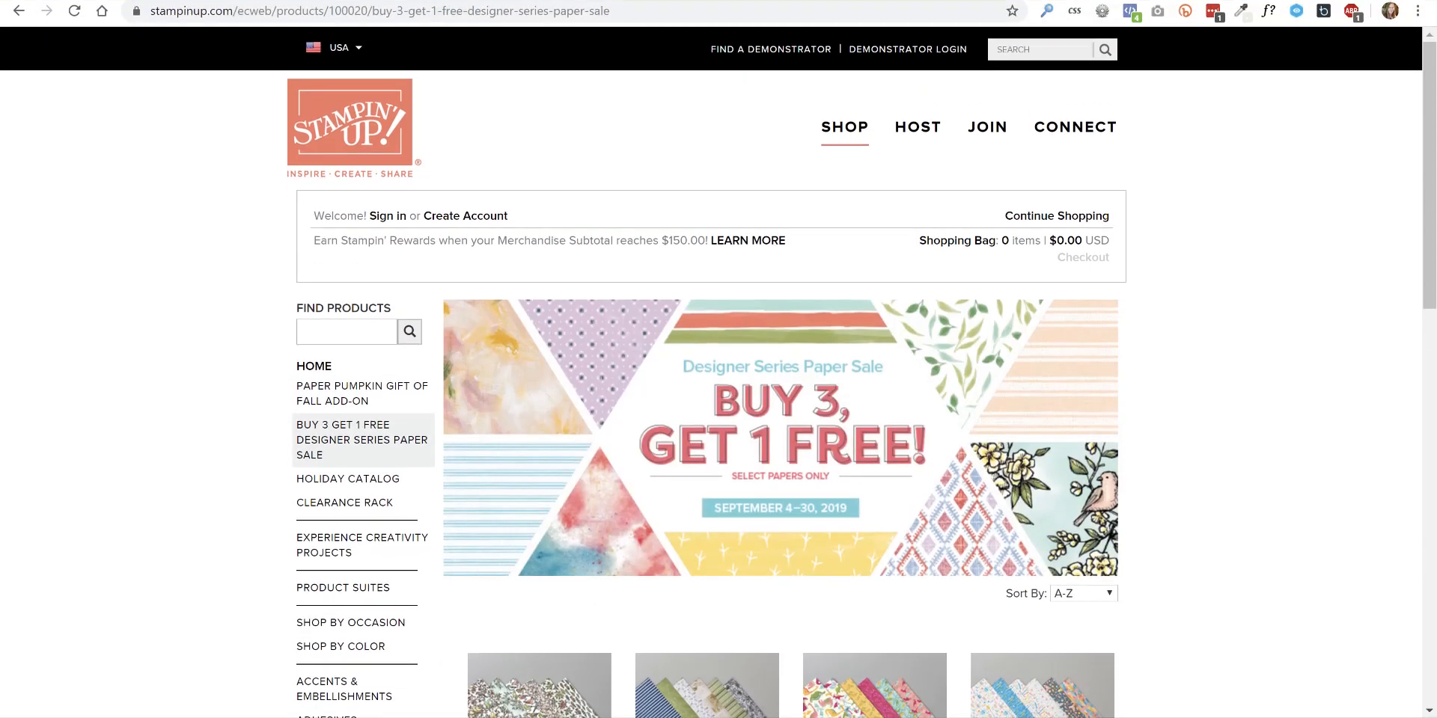
key("ctrl+l")
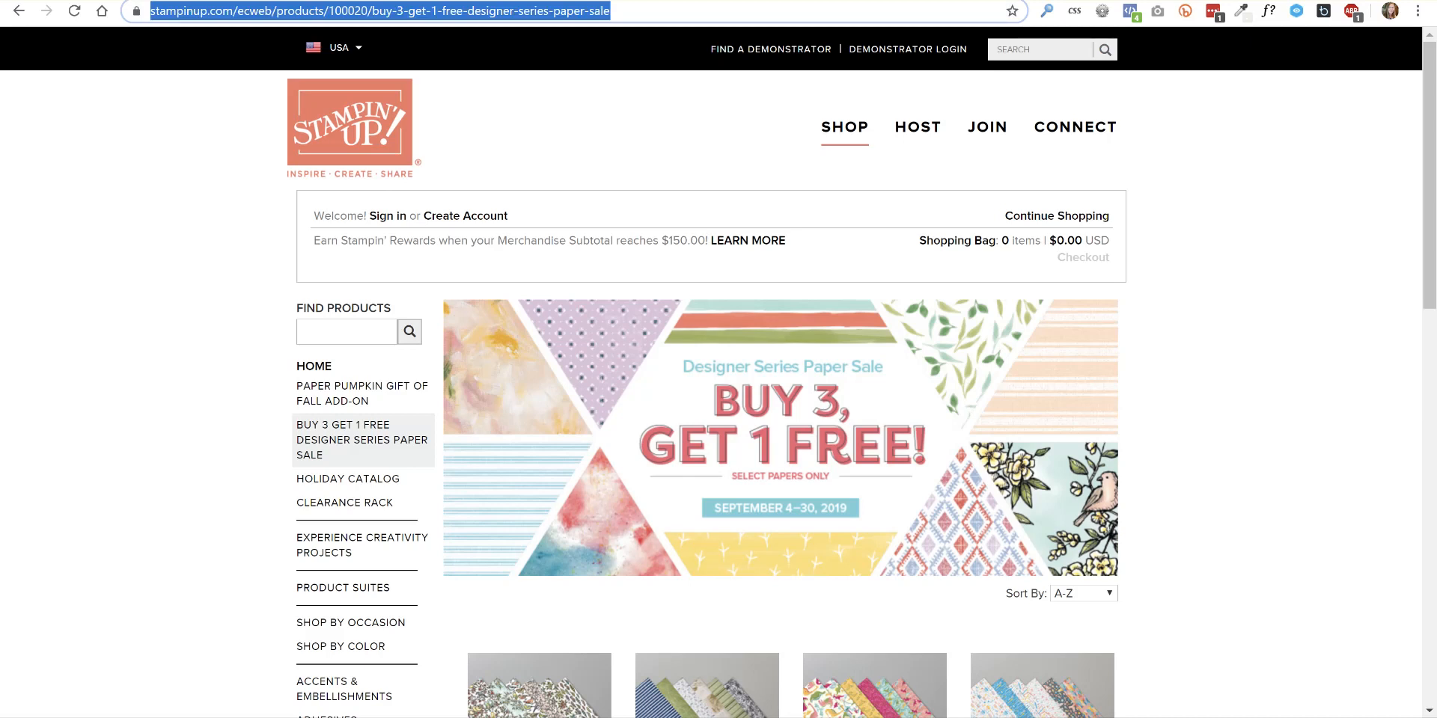
- Back in the widget settings, paste the sale page URL as the Image Widget's link and append ?dbwsdemoid= followed by the demonstrator ID
left_click(483, 1)
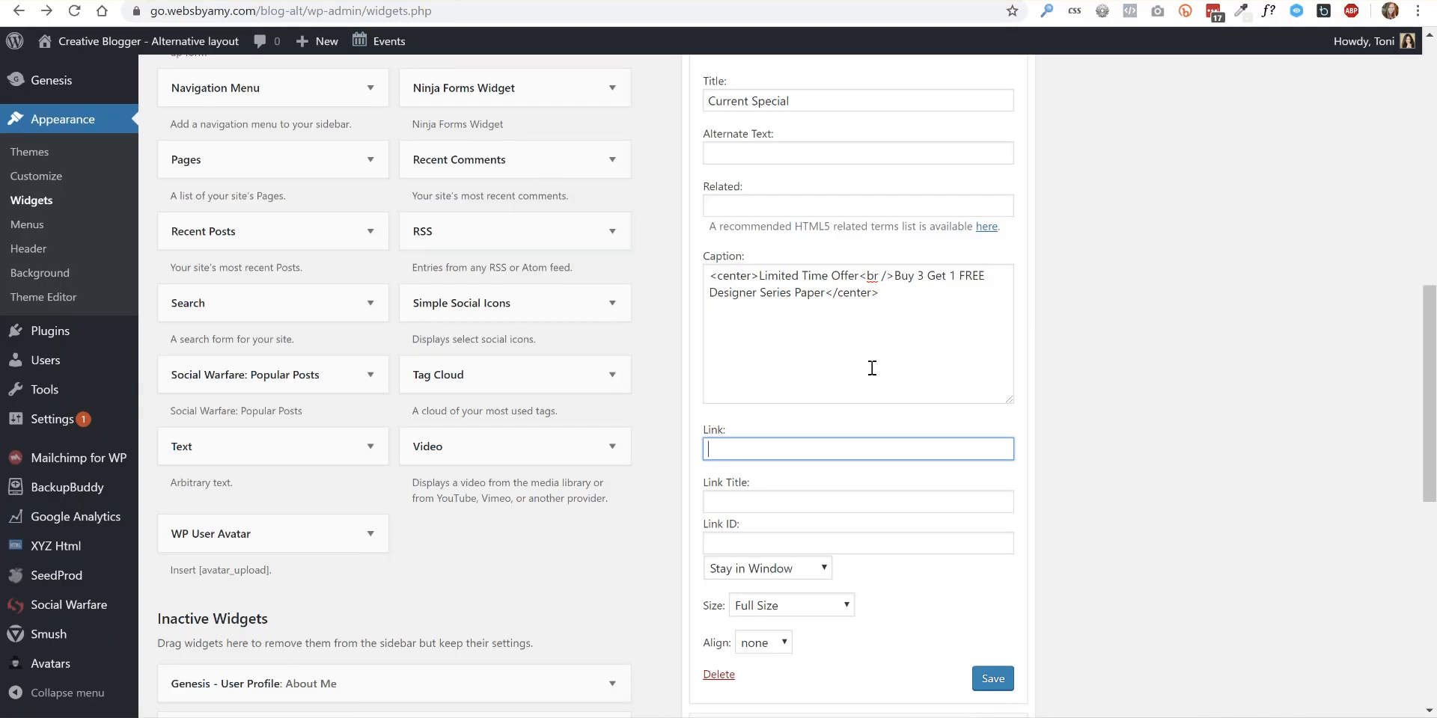
key("ctrl+v")
type("?")
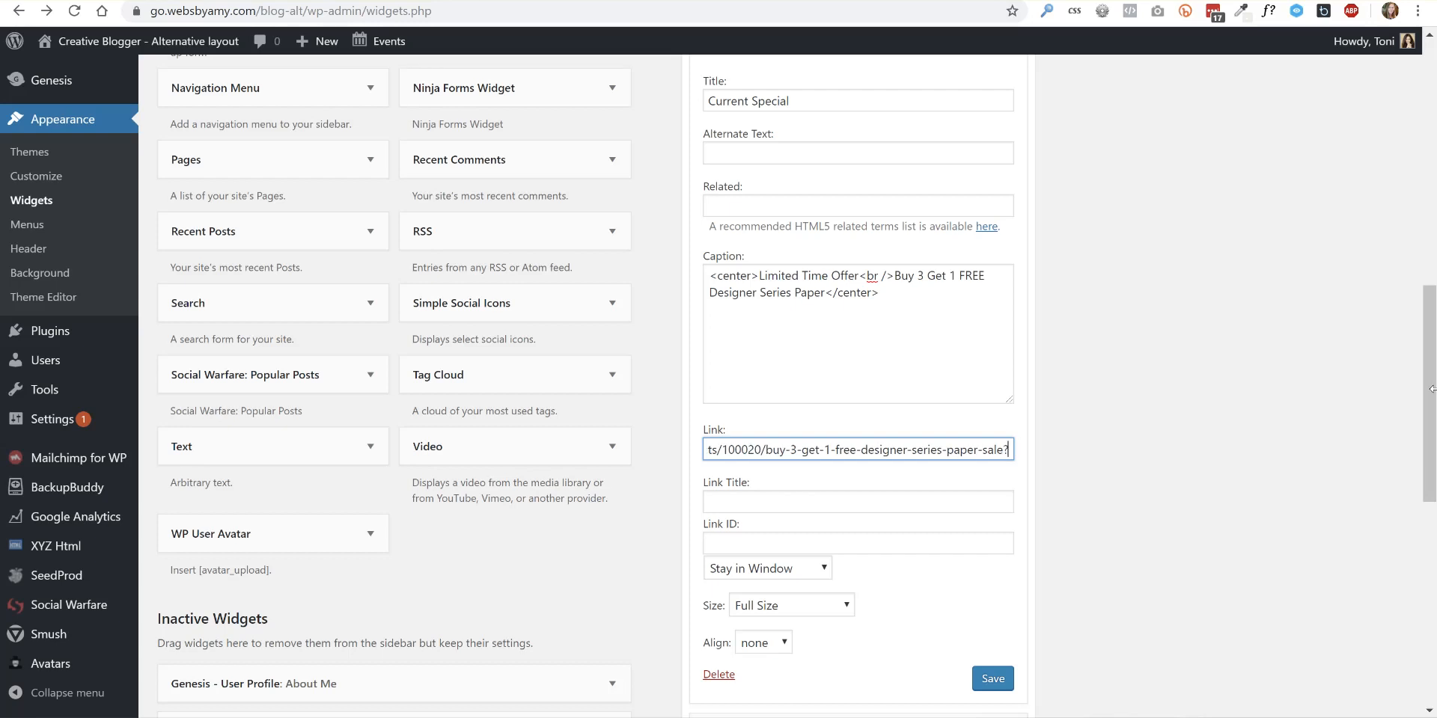
type("db")
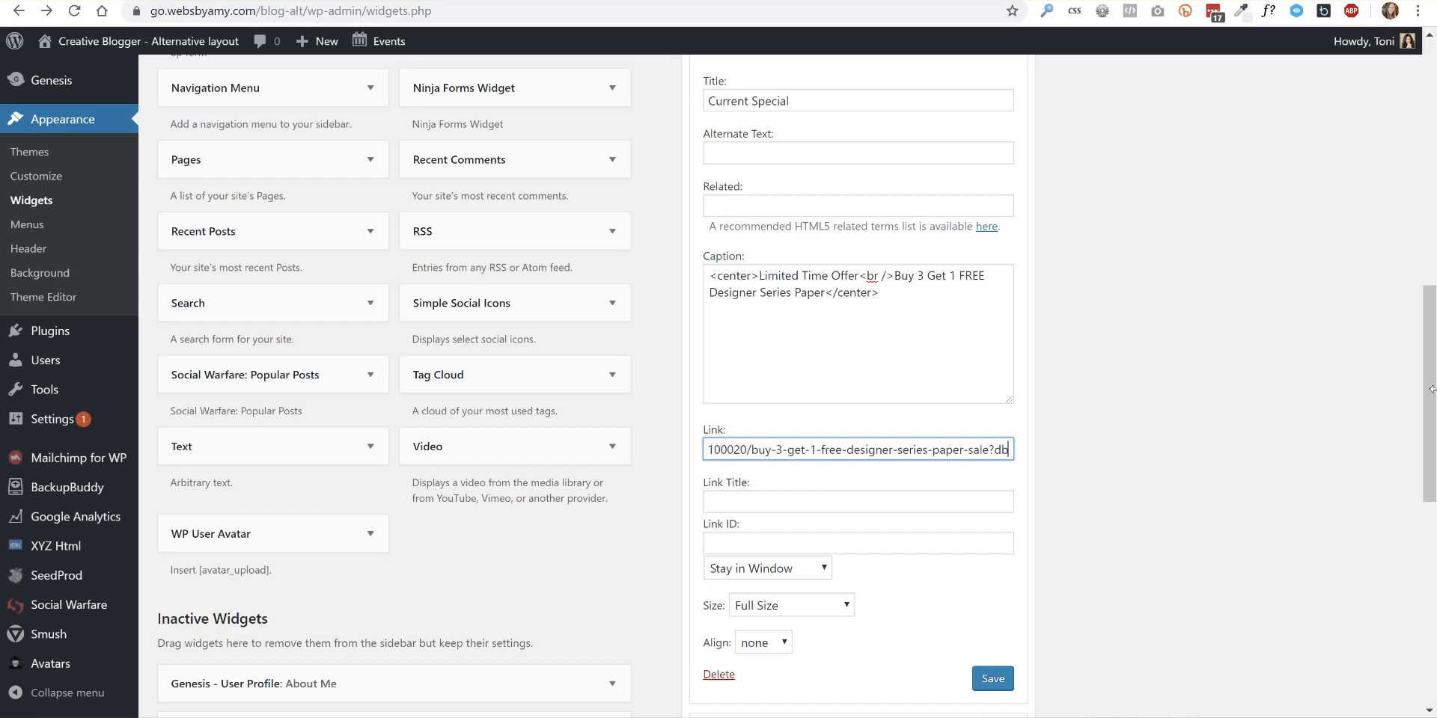
type("wsdemoid")
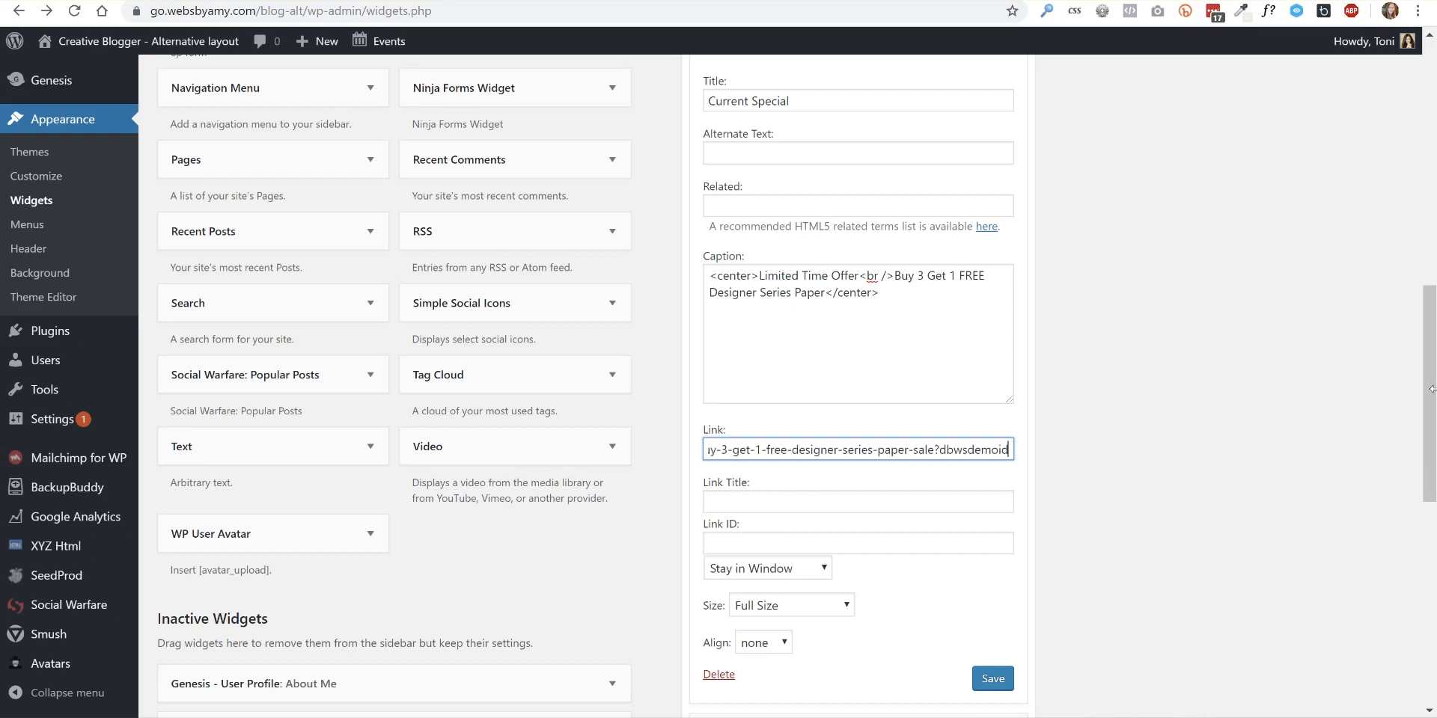
type("=4")
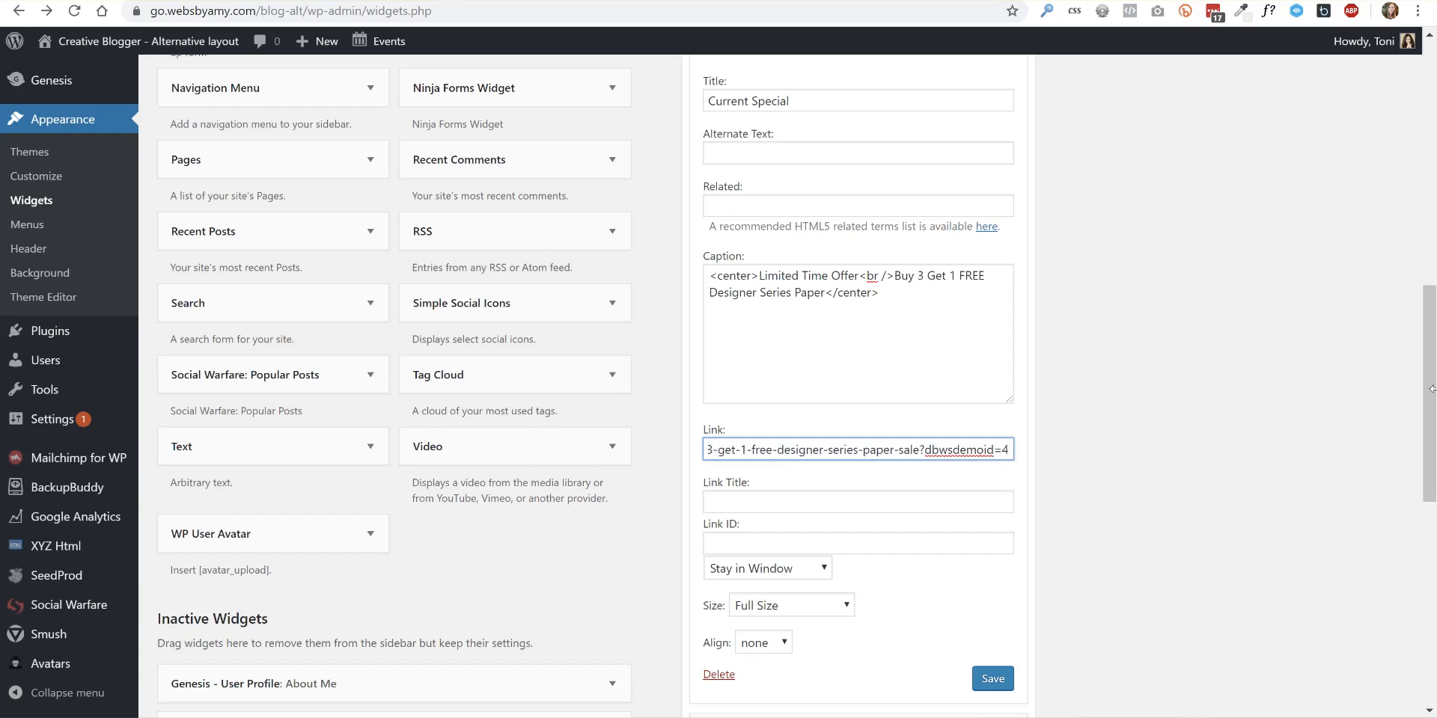
type("652")
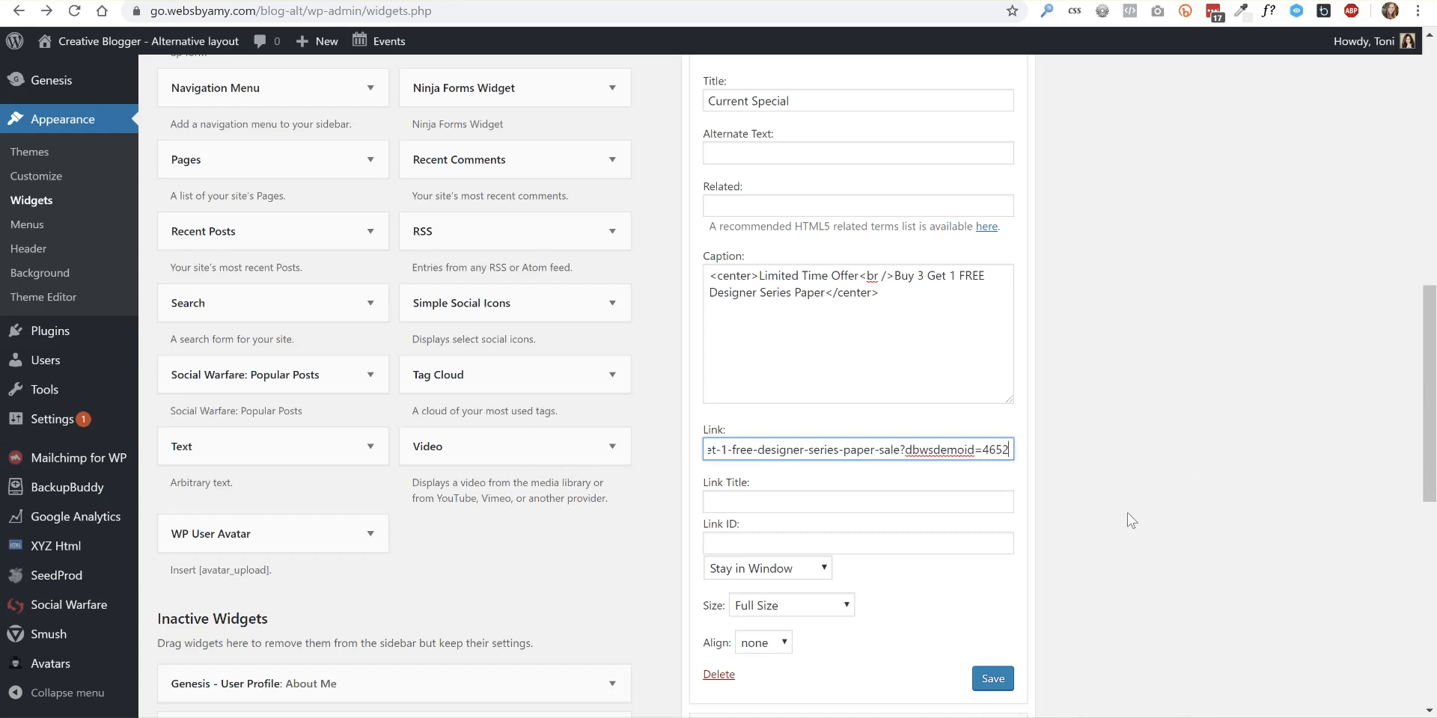
- Set the Image Widget's link to Open New Window, keep the image at Full Size, and save the widget
left_click(778, 568)
left_click(761, 622)
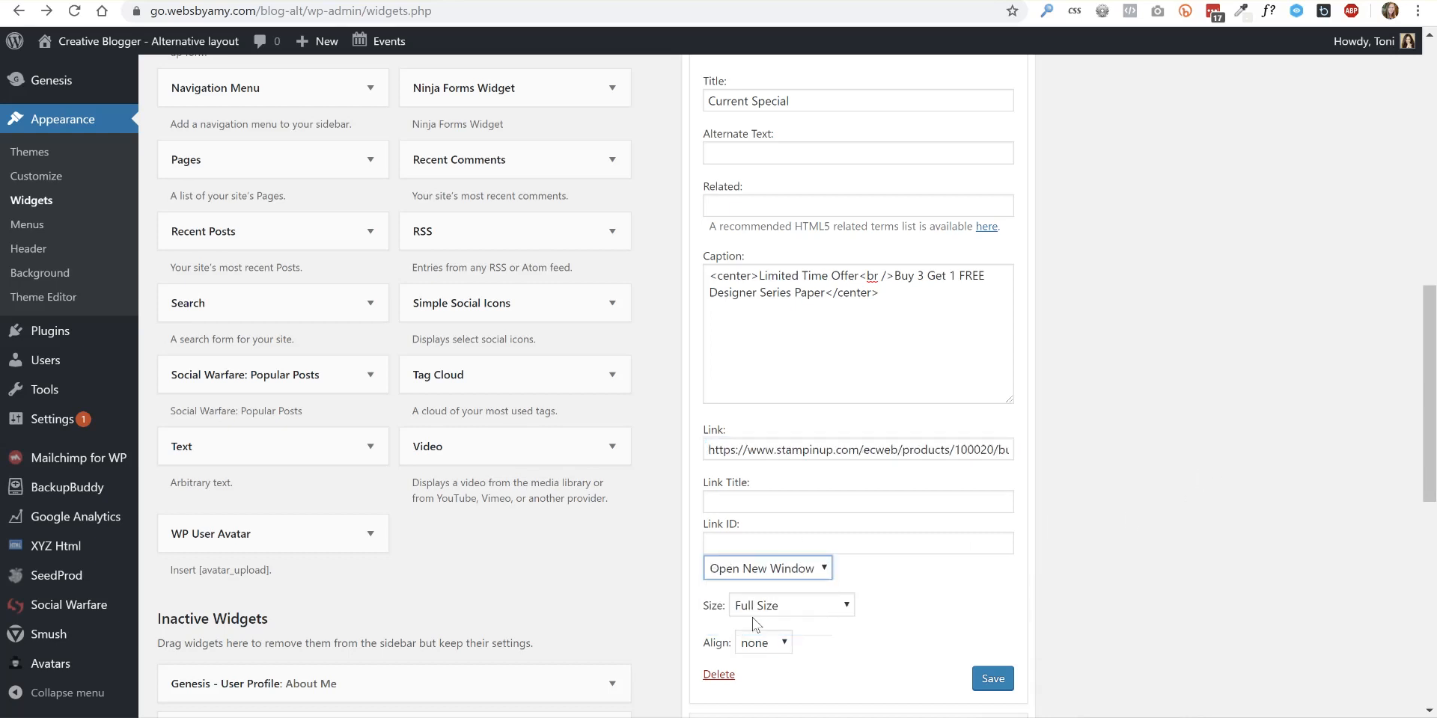
left_click(782, 606)
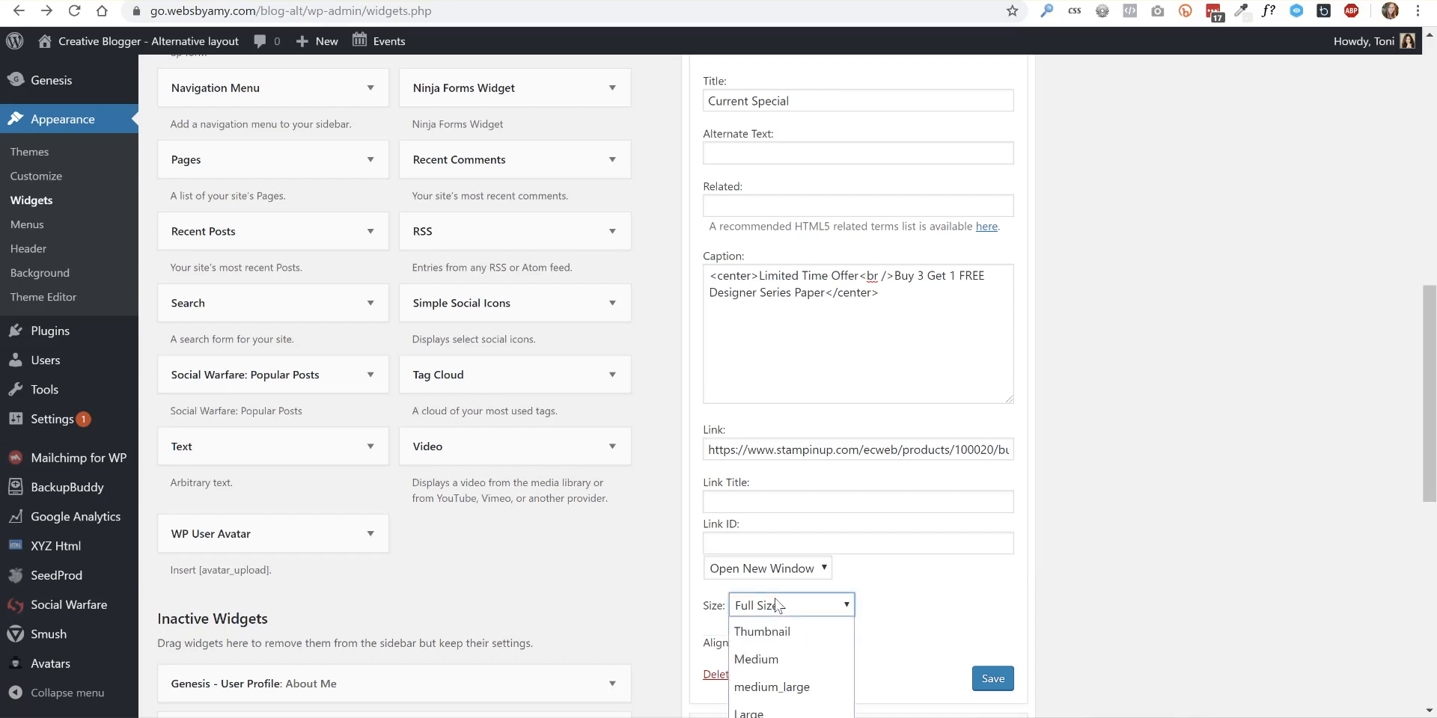
scroll(778, 604, "down", 1)
left_click(775, 524)
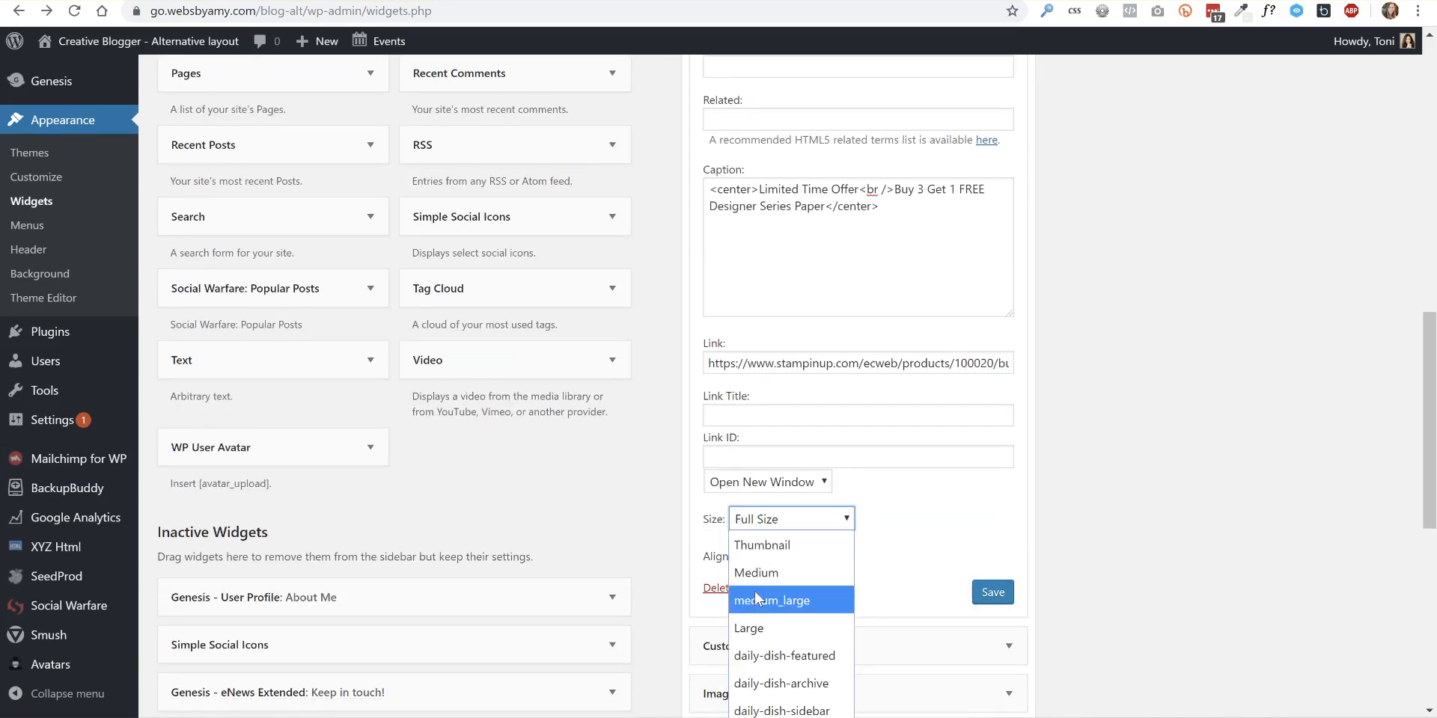
left_click(887, 498)
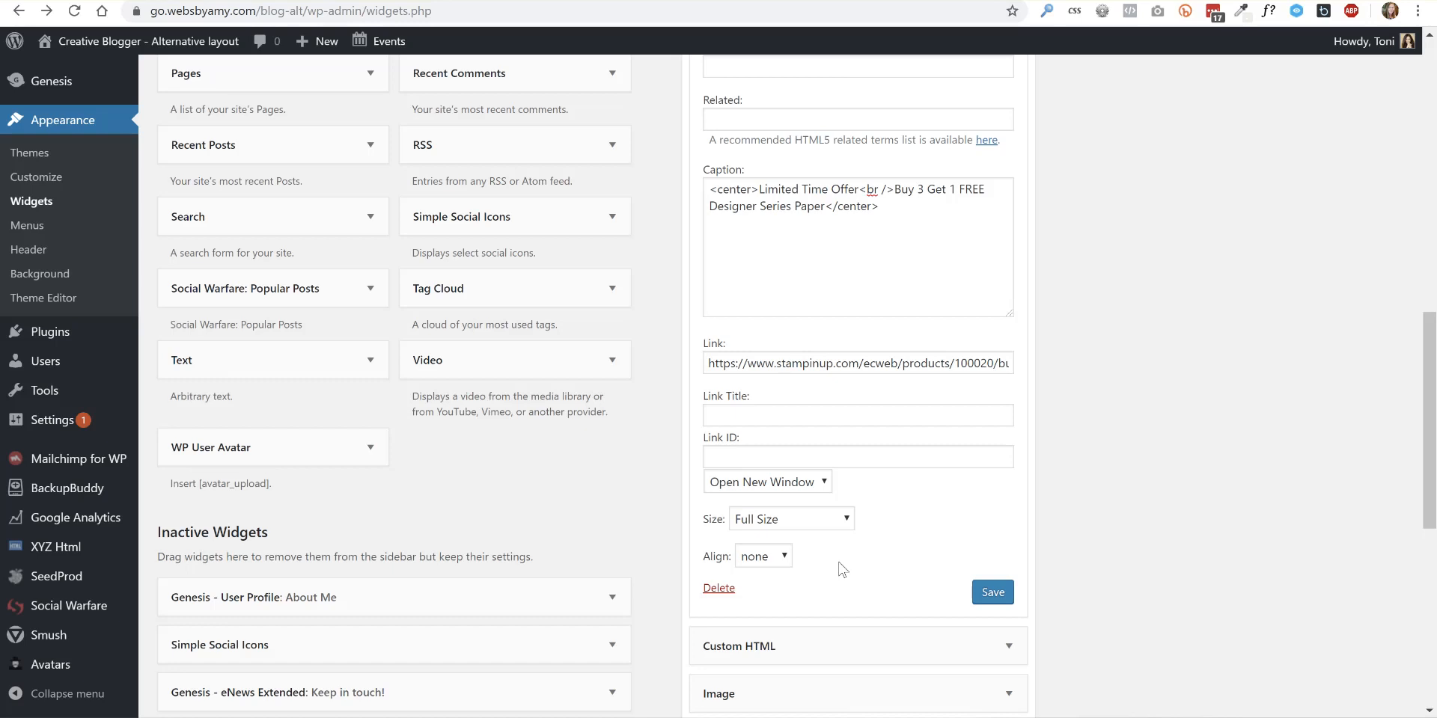
left_click(798, 520)
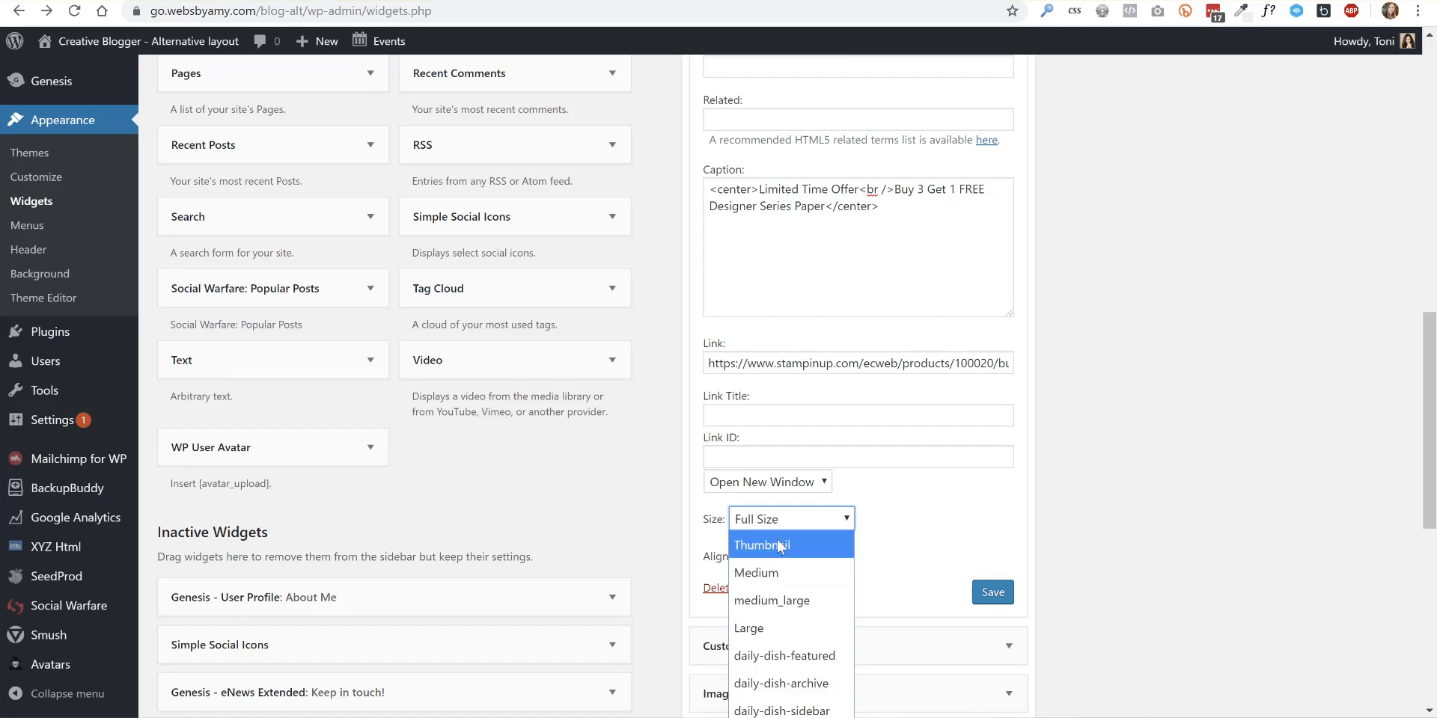
left_click(964, 514)
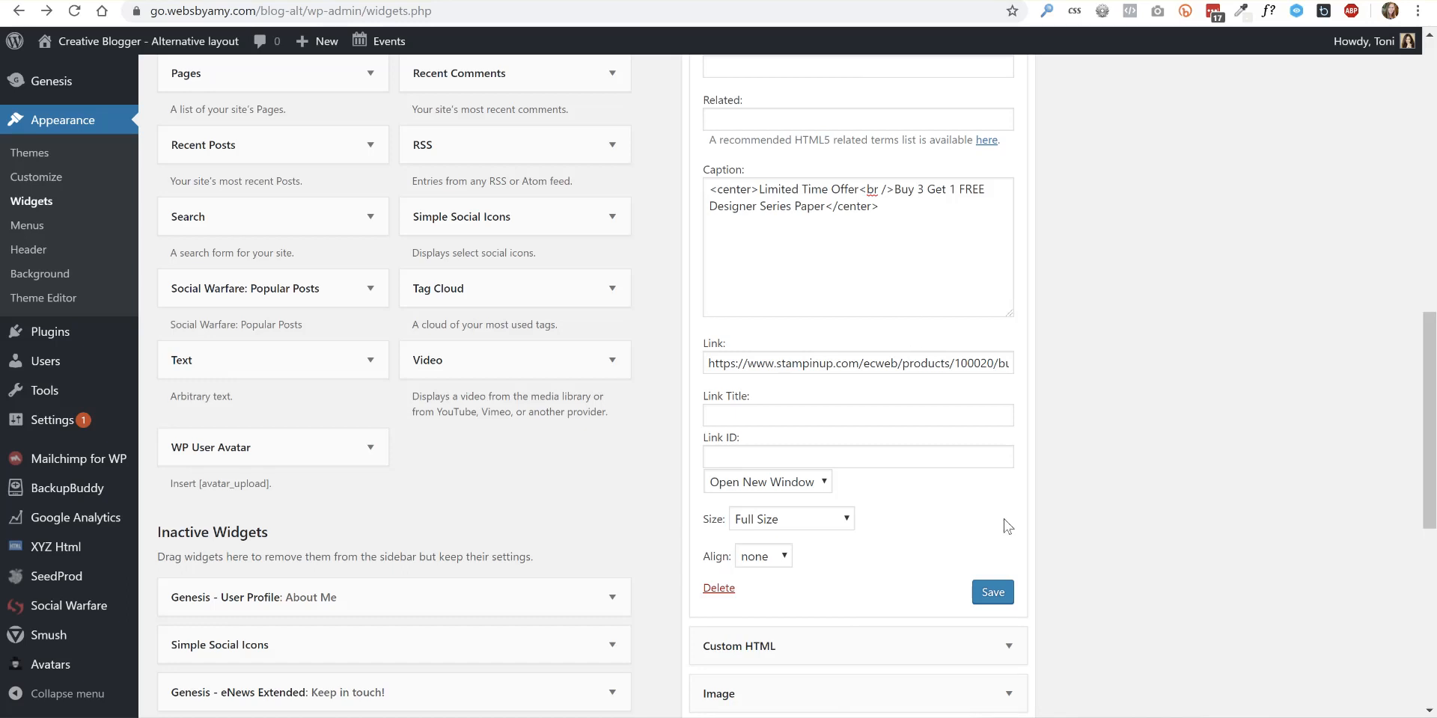
left_click(992, 590)
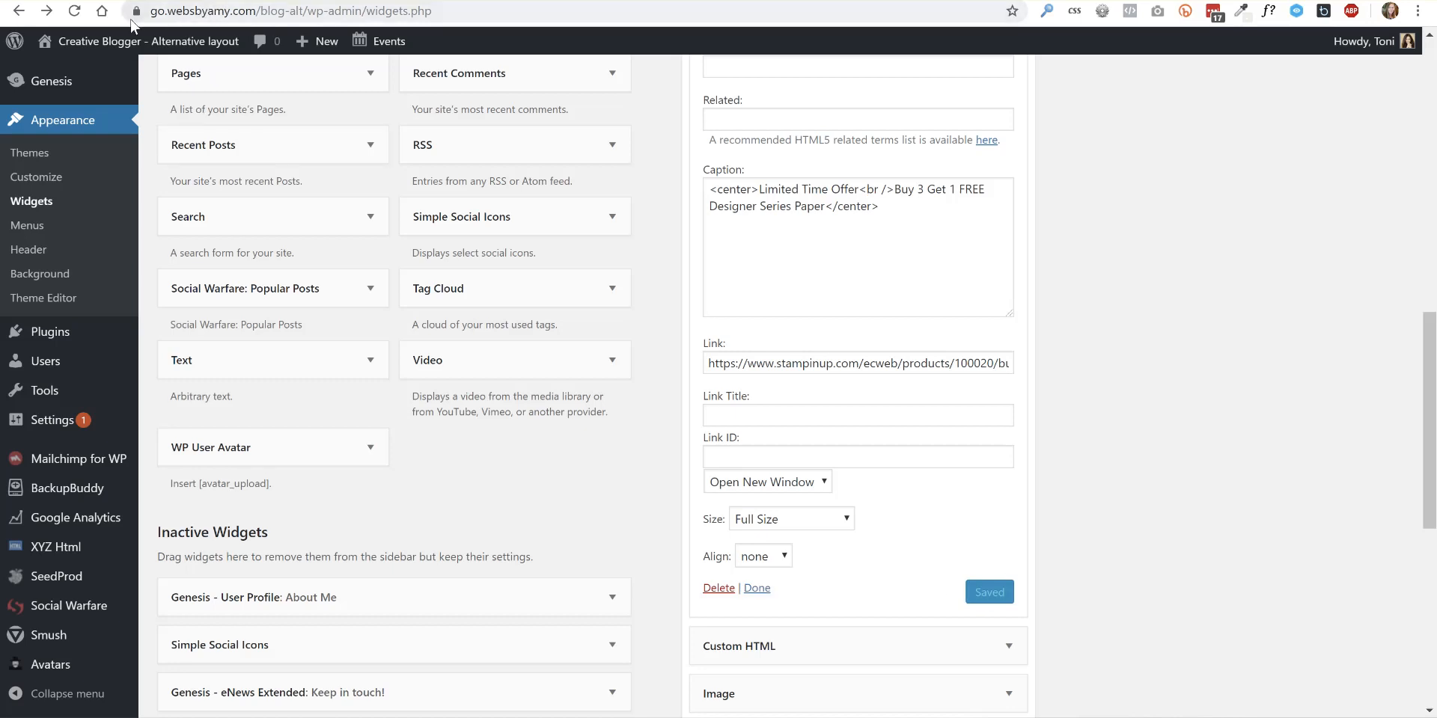
- Open the site's home page in a new tab and examine the Current Special image in the sidebar
mouse_move(88, 37)
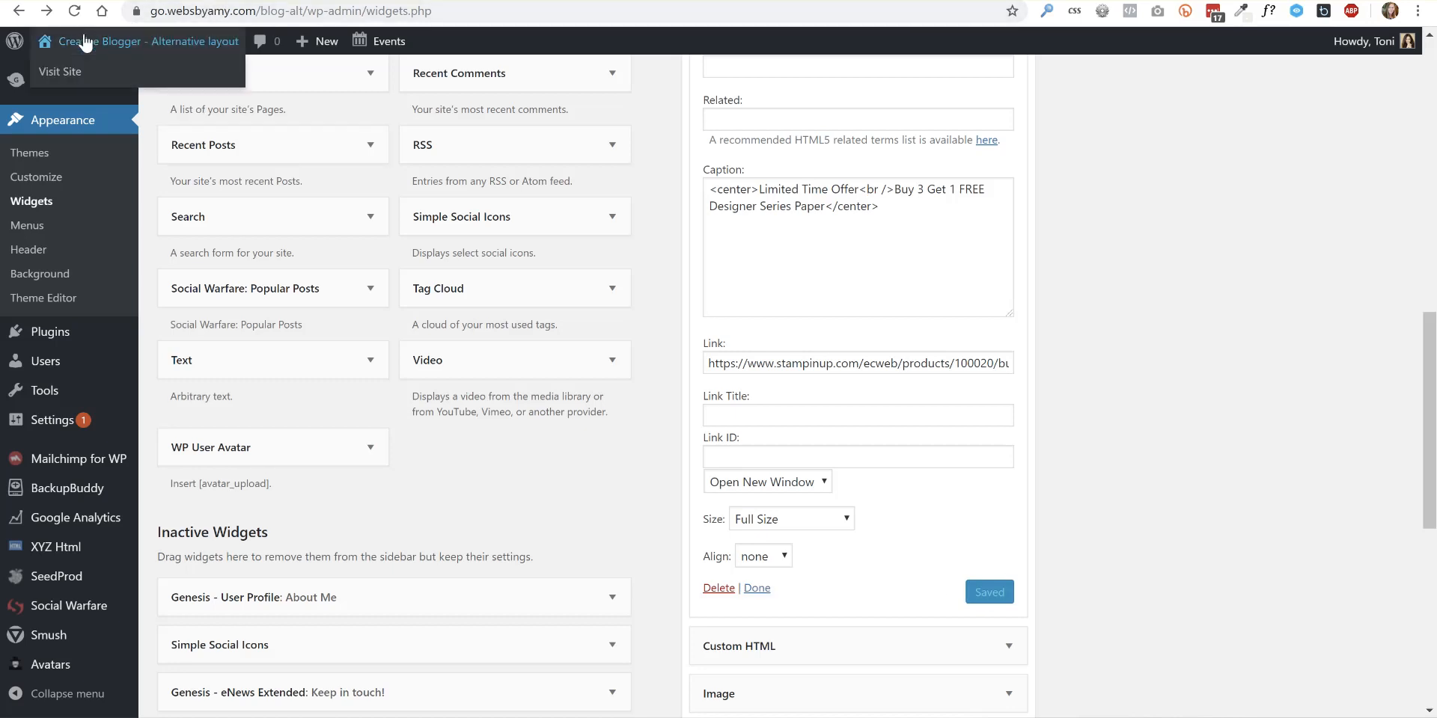
right_click(50, 76)
left_click(125, 89)
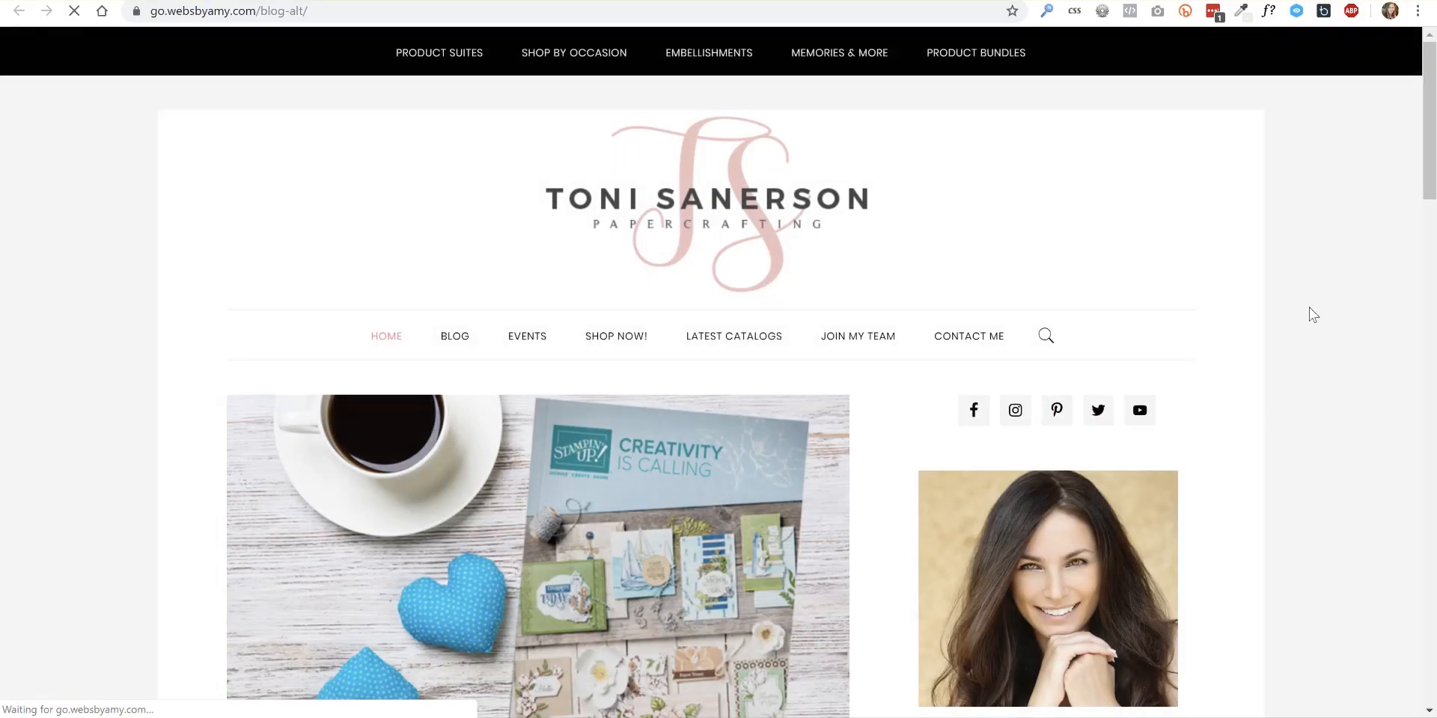
scroll(1309, 312, "down", 10)
scroll(1309, 314, "down", 5)
scroll(1309, 314, "up", 6)
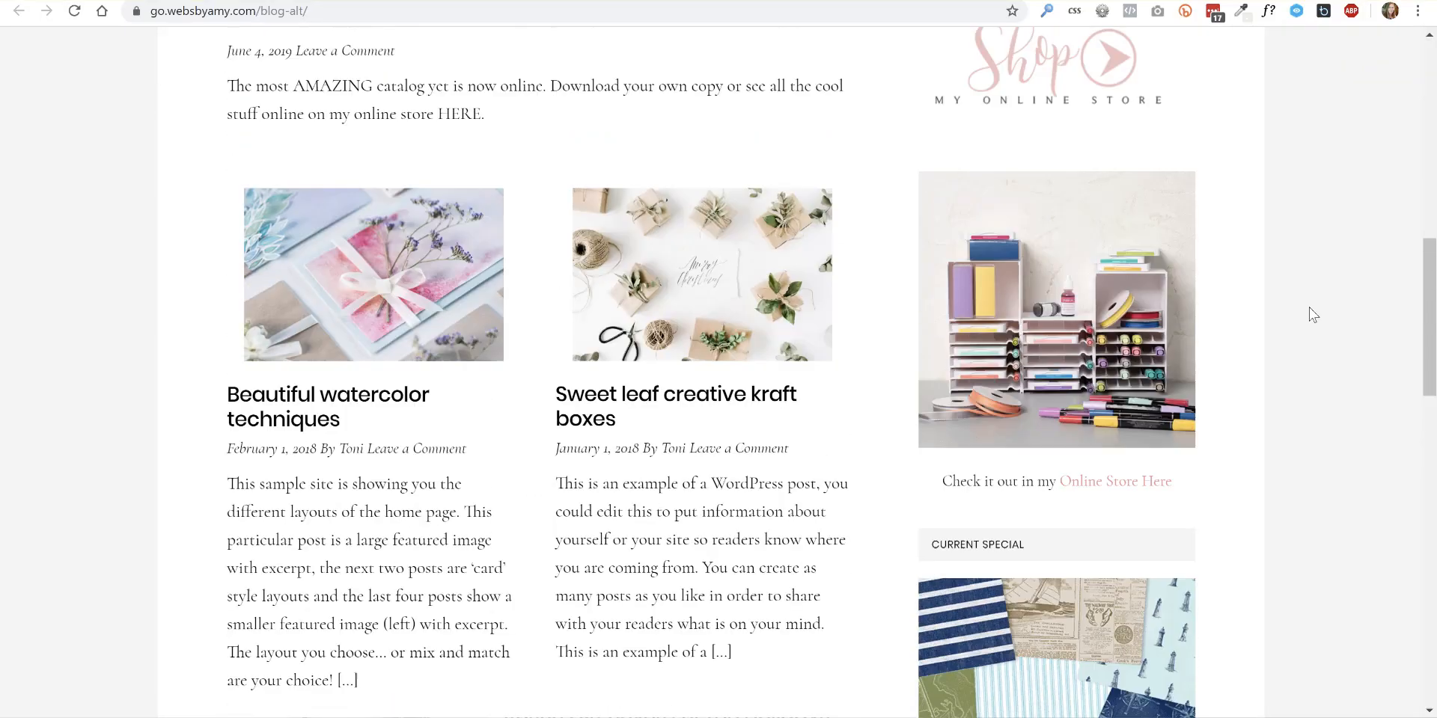
- Back in the Image Widget settings, wrap the caption text in <h4> and </h4> tags inside the center tags and save the widget
scroll(1309, 314, "down", 8)
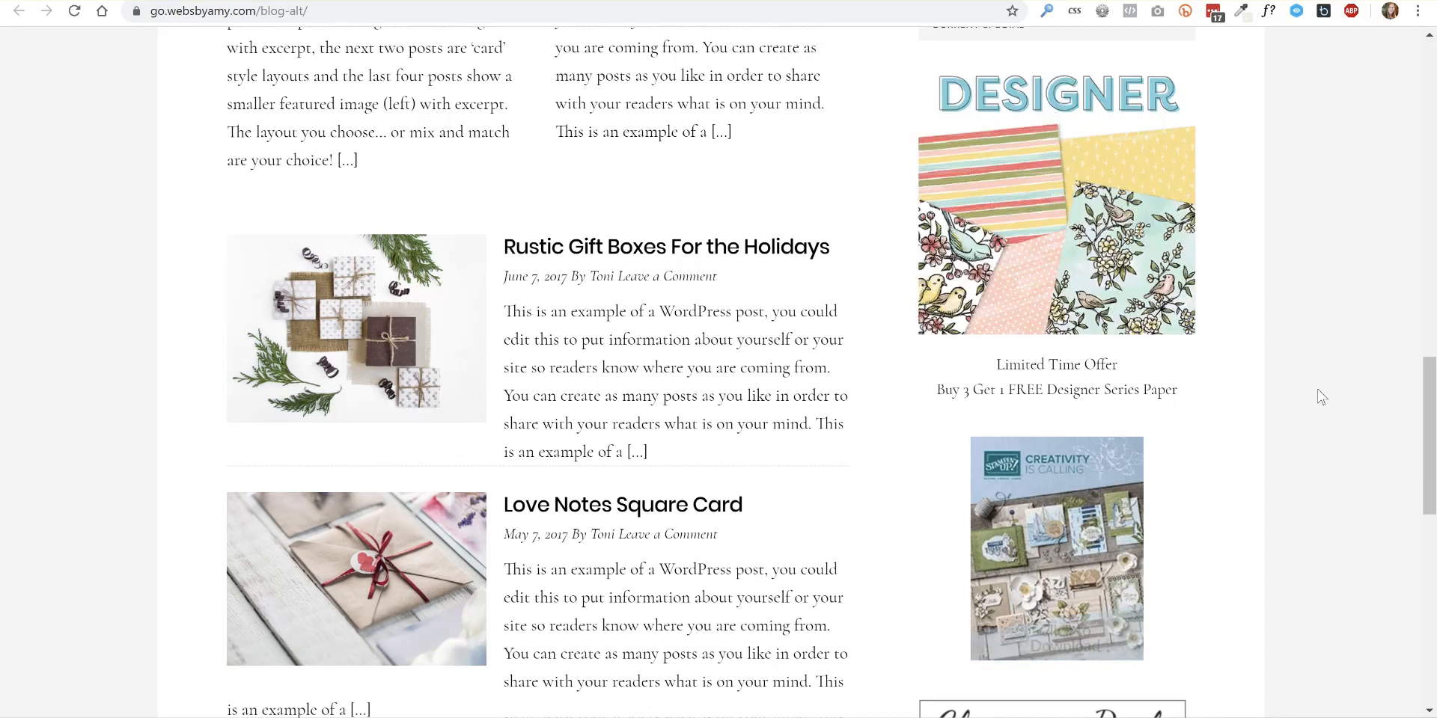
scroll(1317, 384, "up", 2)
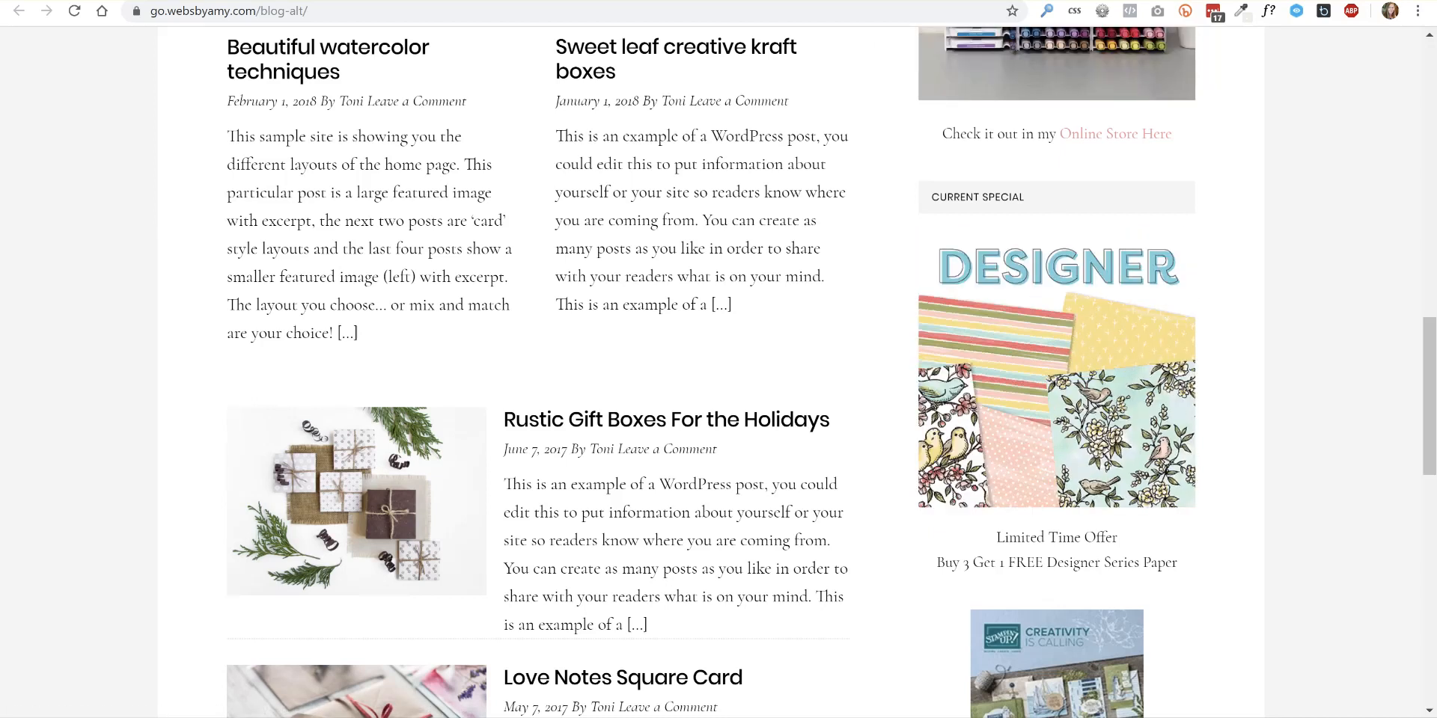
left_click(374, 0)
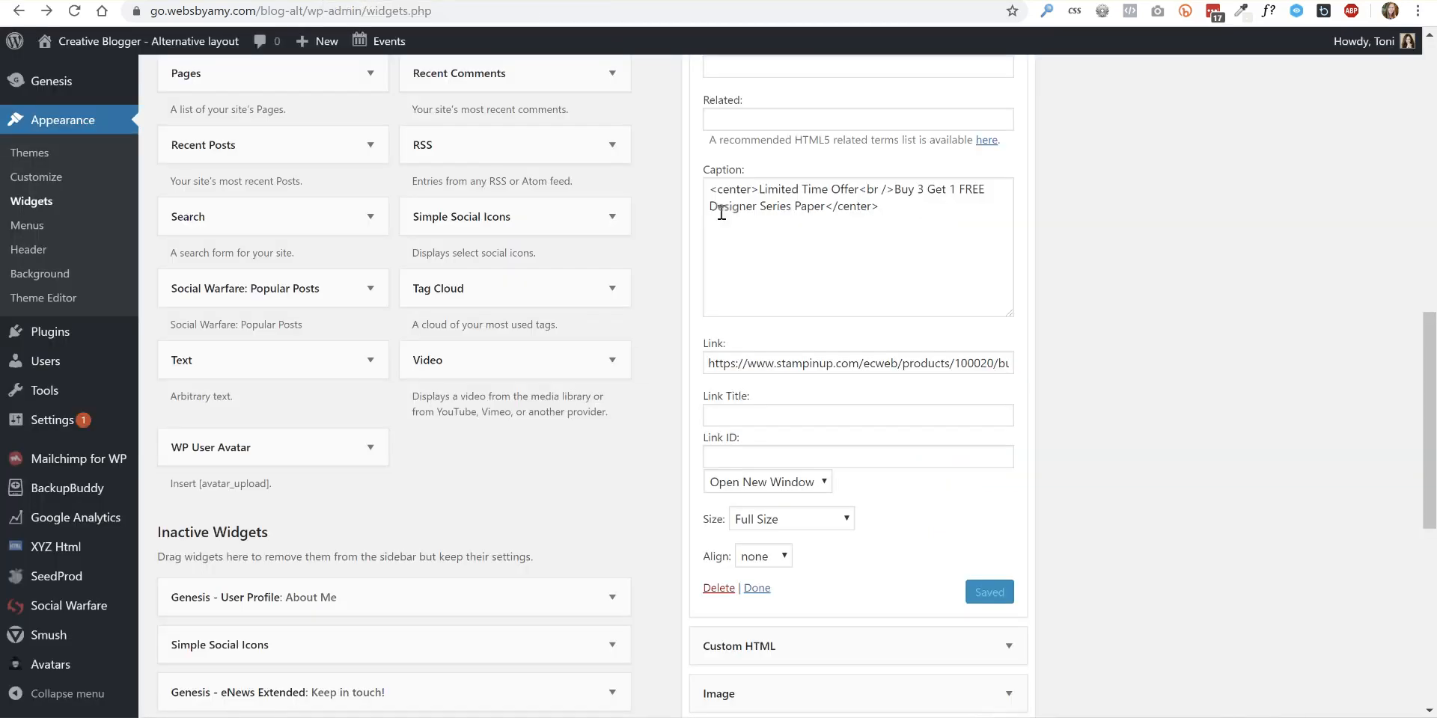
left_click(763, 189)
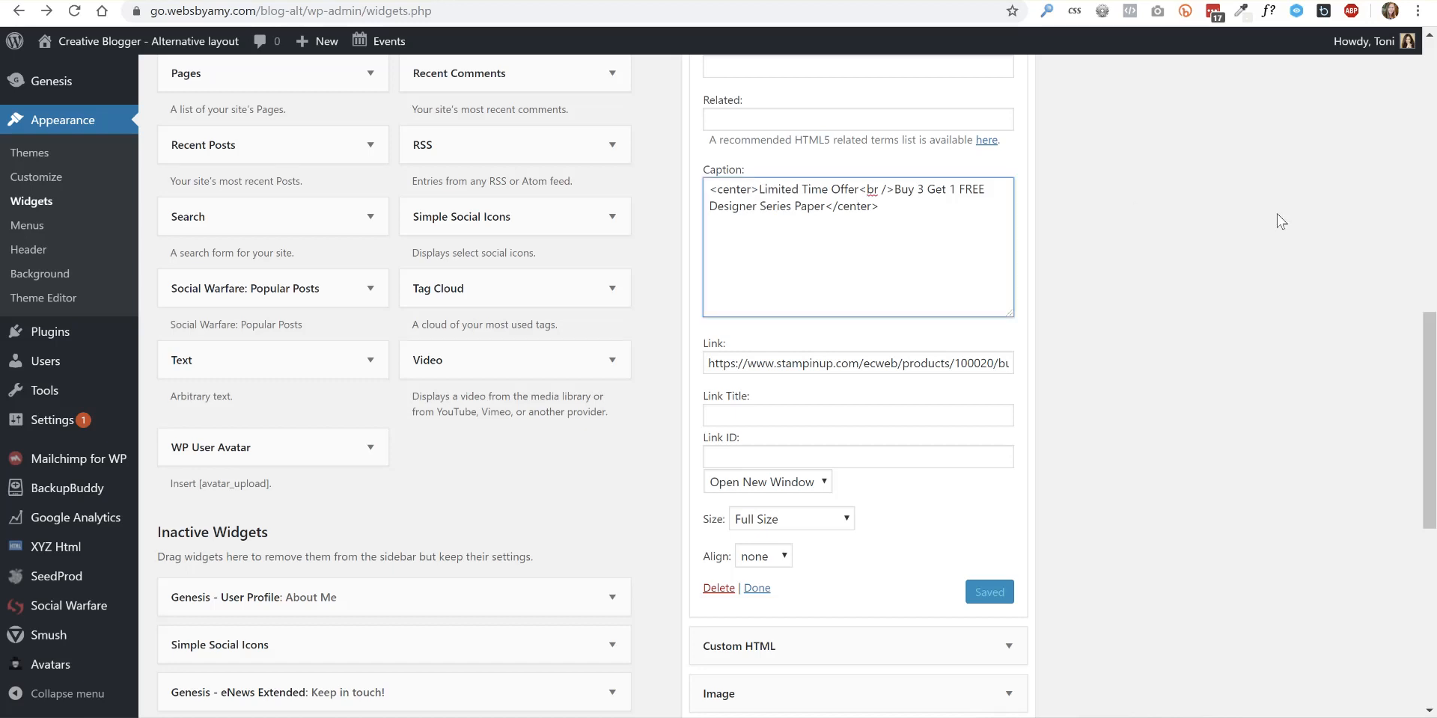
type("<h4>")
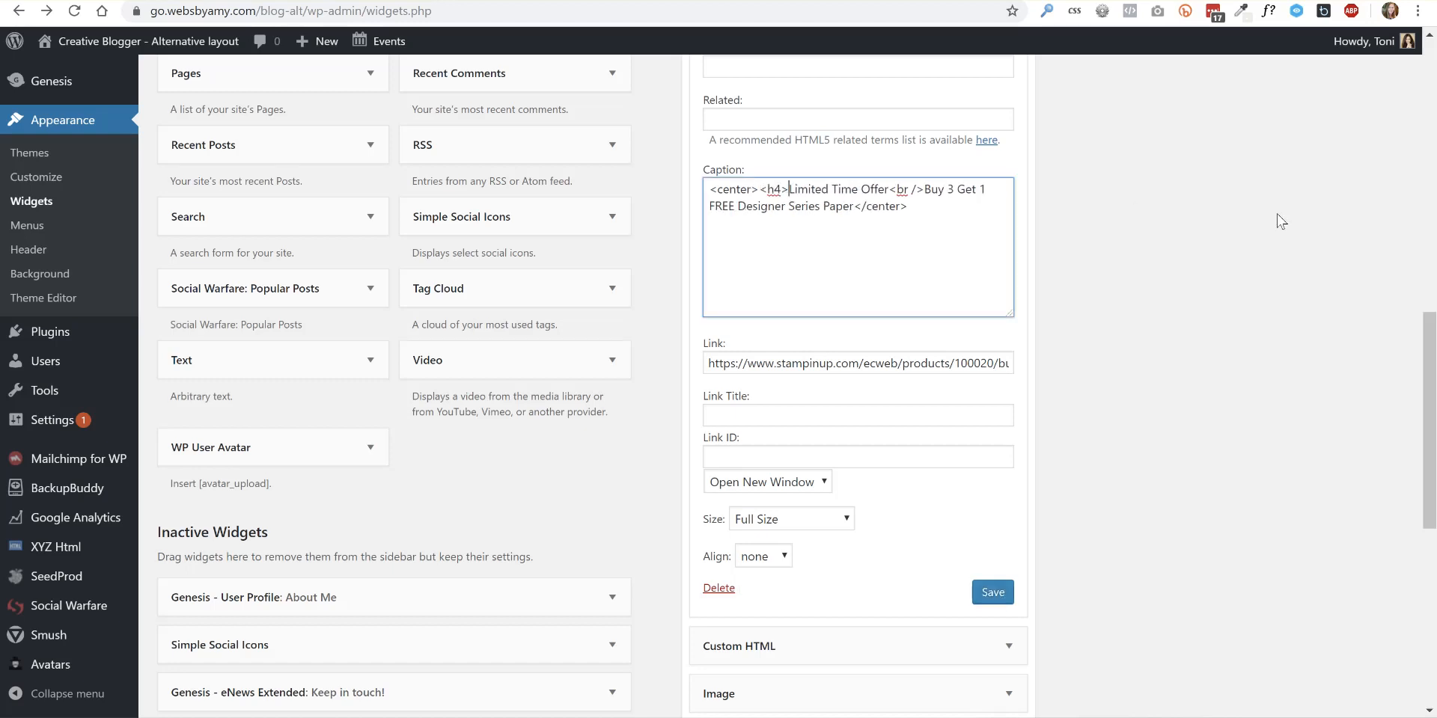
left_click(853, 207)
type("</h4></")
left_click(992, 592)
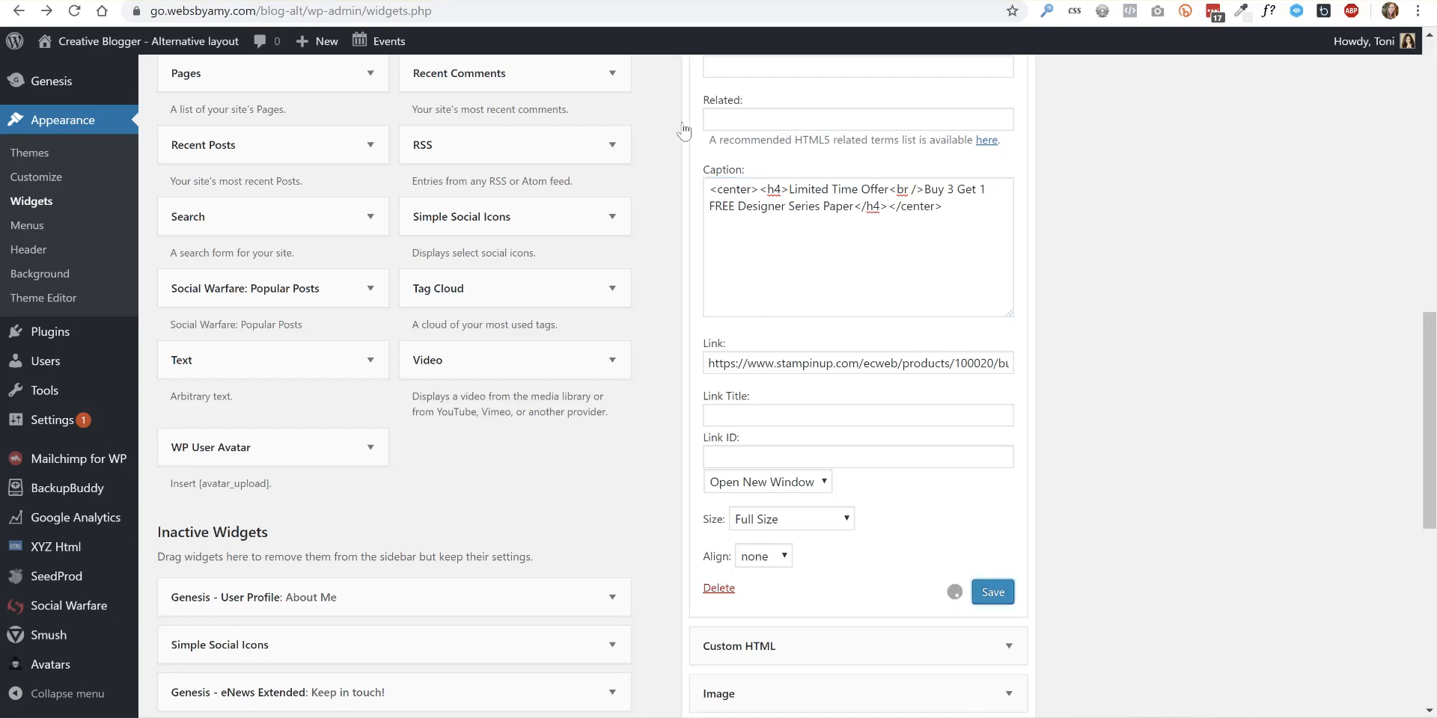
- Reload the site's home page and check the Current Special image and its caption in the sidebar
left_click(535, 2)
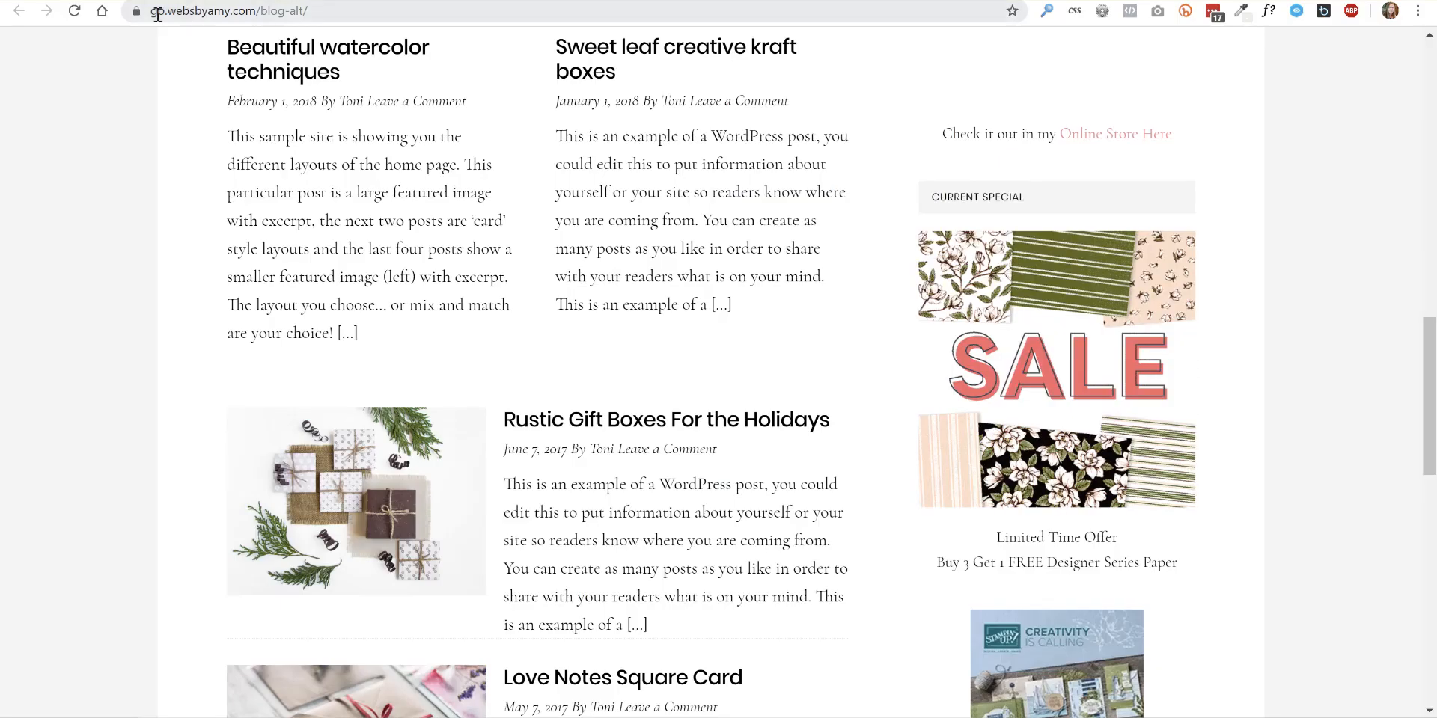
left_click(73, 11)
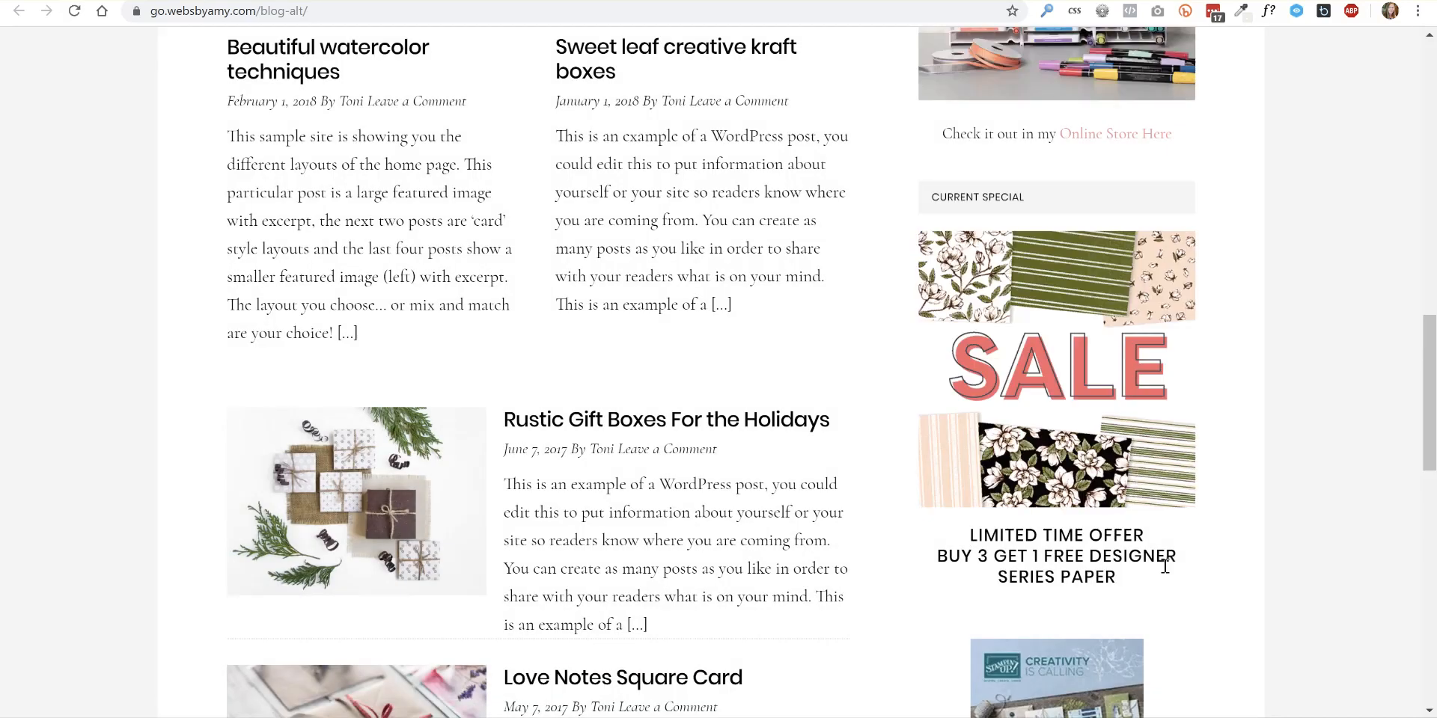
scroll(1203, 545, "down", 1)
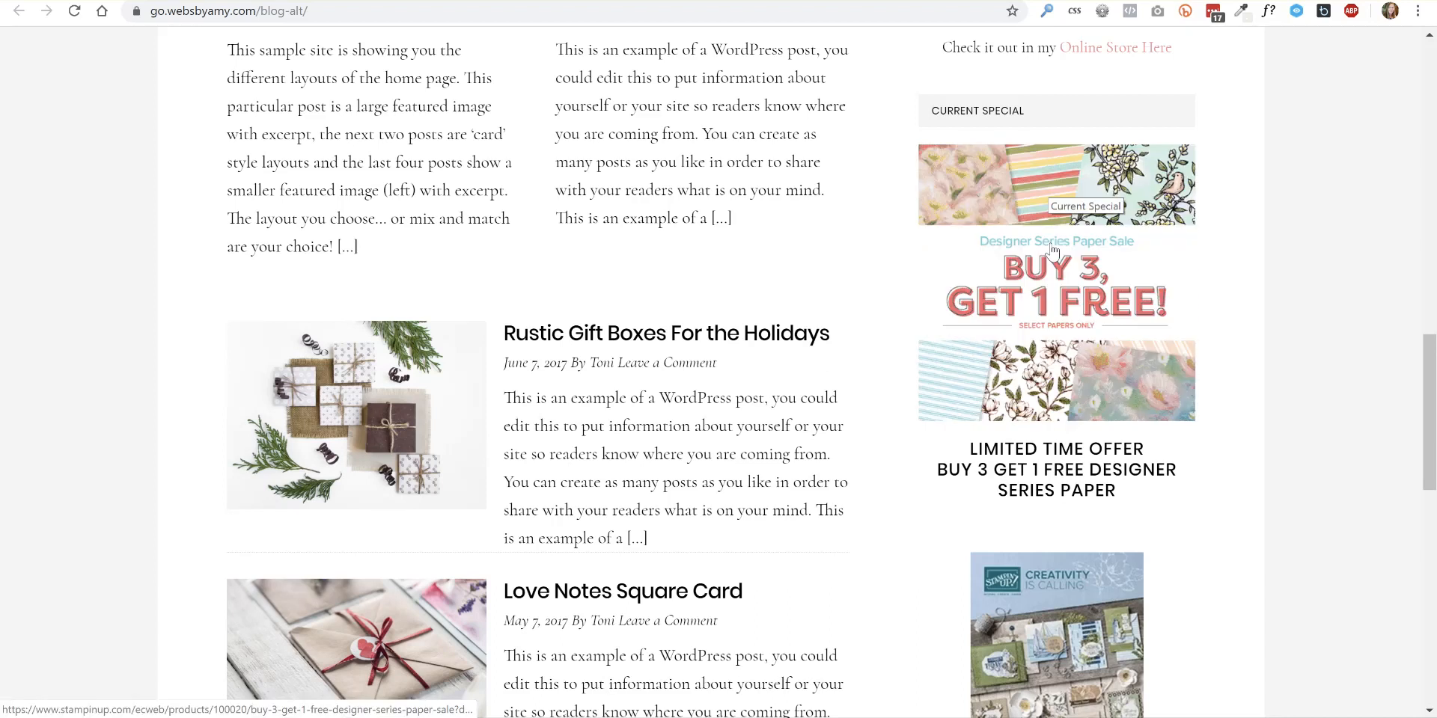
- Follow the Current Special image's link and examine the demonstrator contact details and the listed papers on the sale page
left_click(1052, 249)
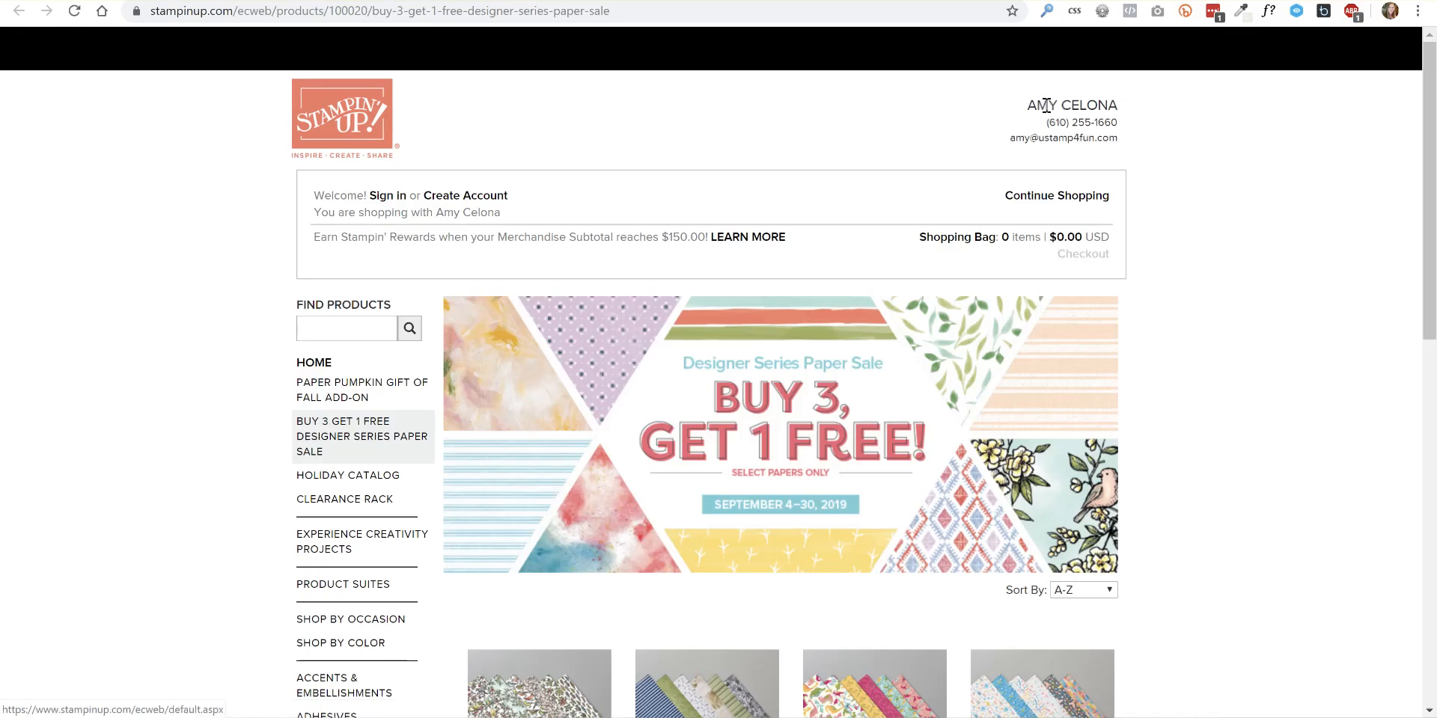
left_click_drag(1006, 112, 1124, 153)
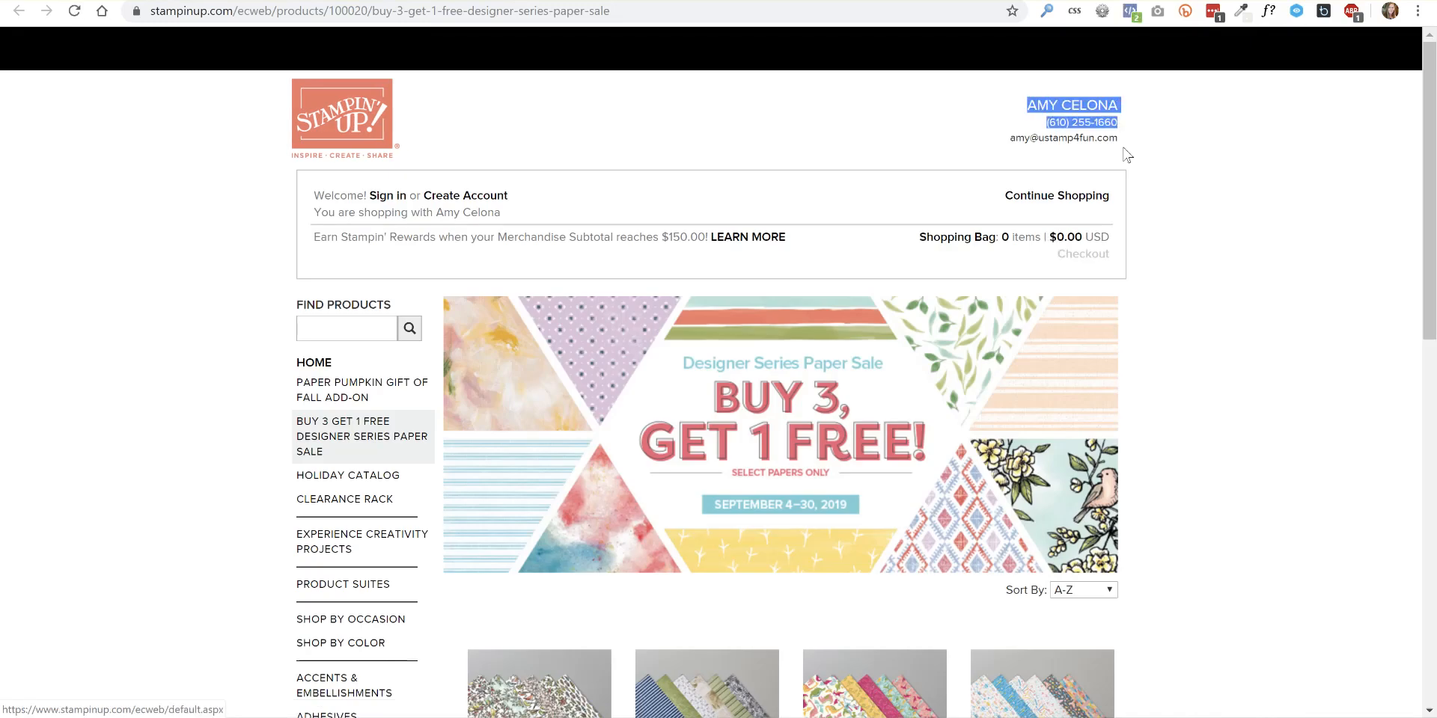
left_click(1193, 471)
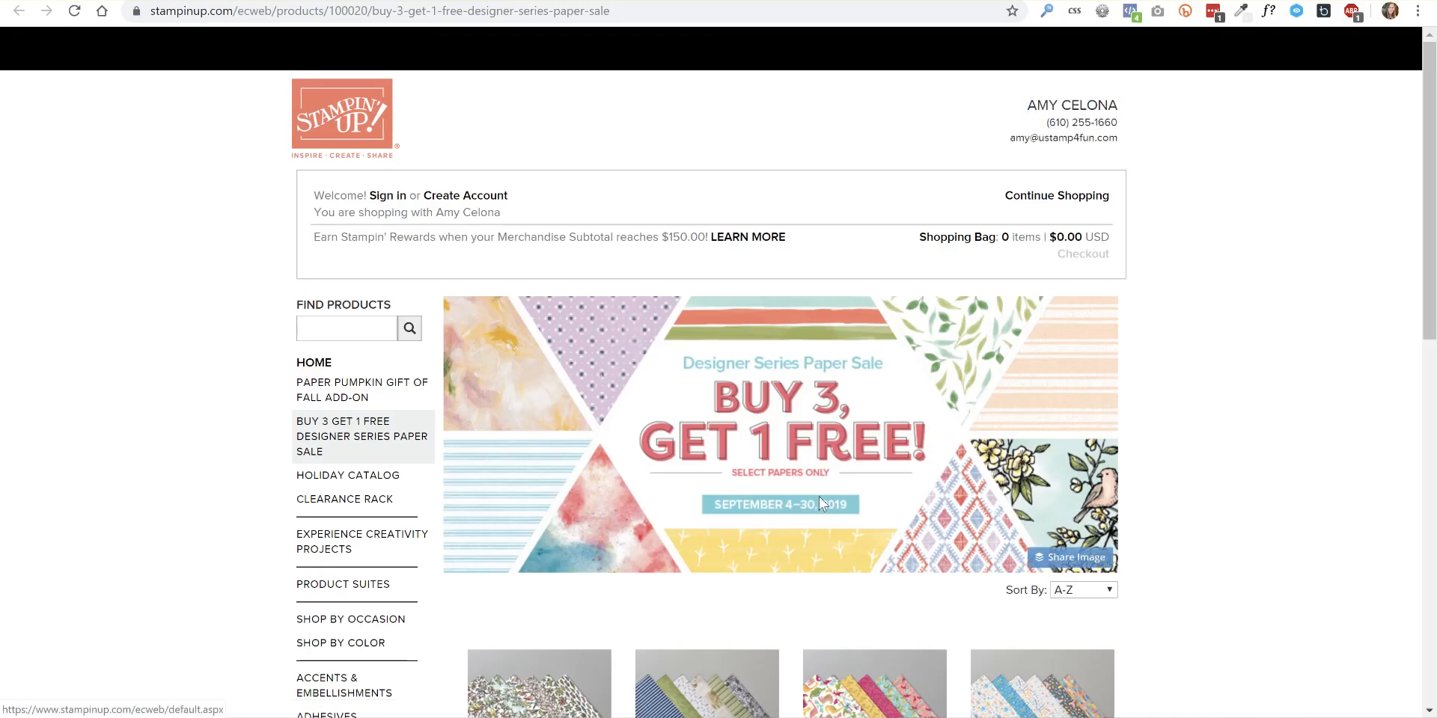
scroll(818, 497, "down", 3)
scroll(819, 486, "down", 3)
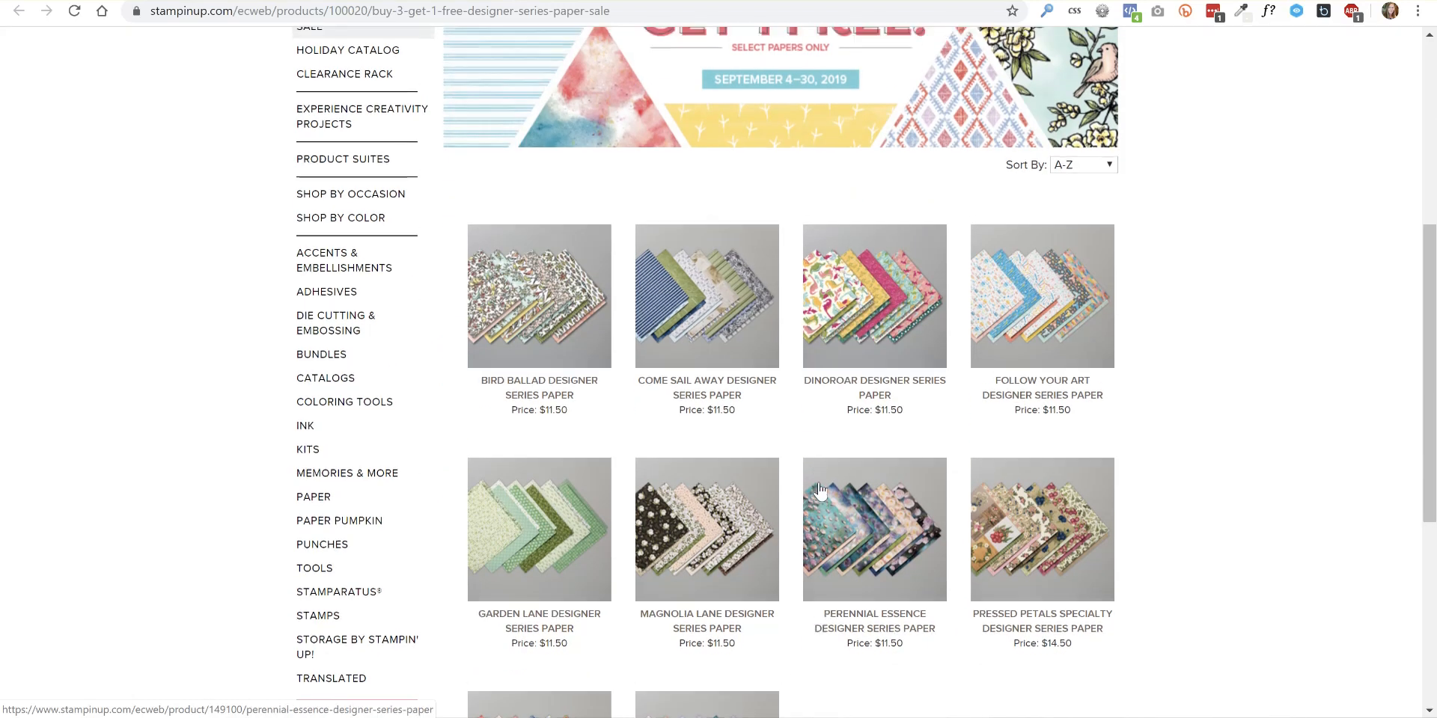
scroll(818, 488, "up", 6)
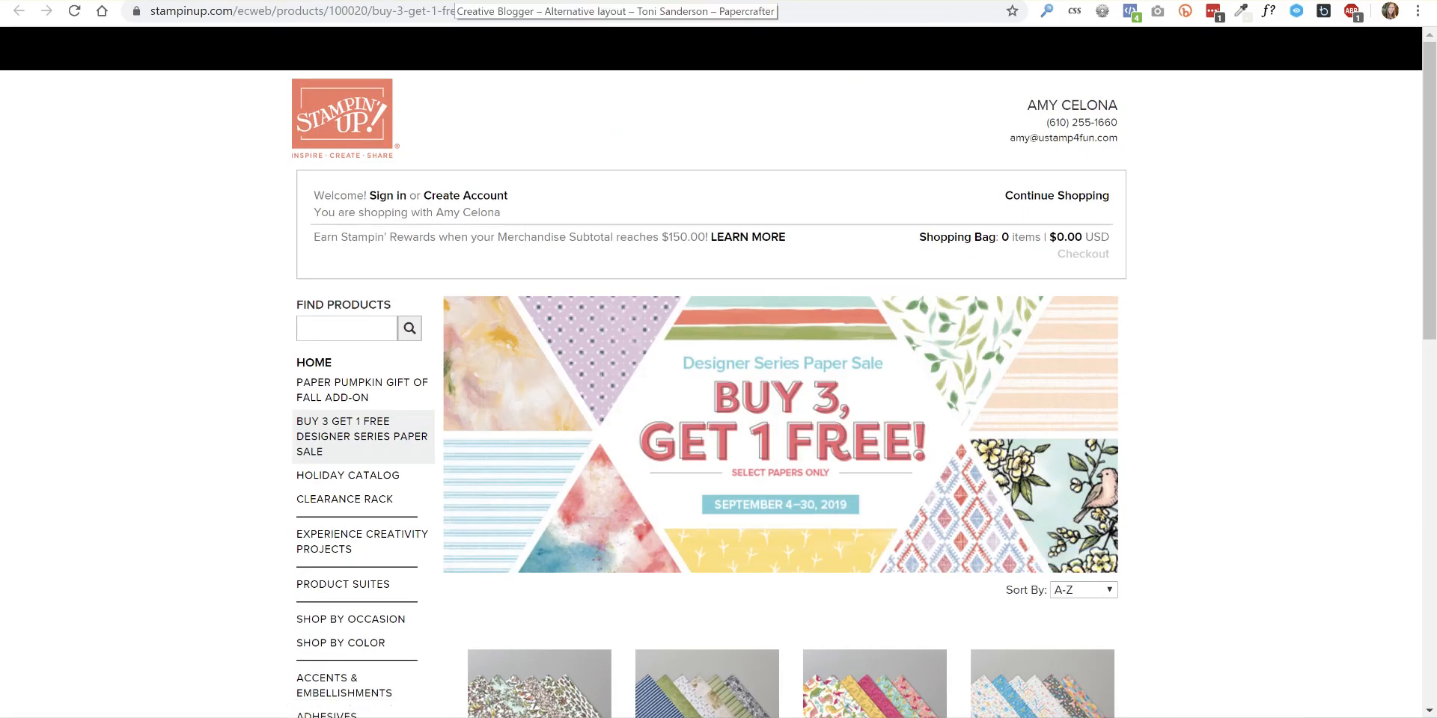
- Return to the WordPress Widgets page and collapse the Current Special Image Widget in the sidebar
key("ctrl+Tab")
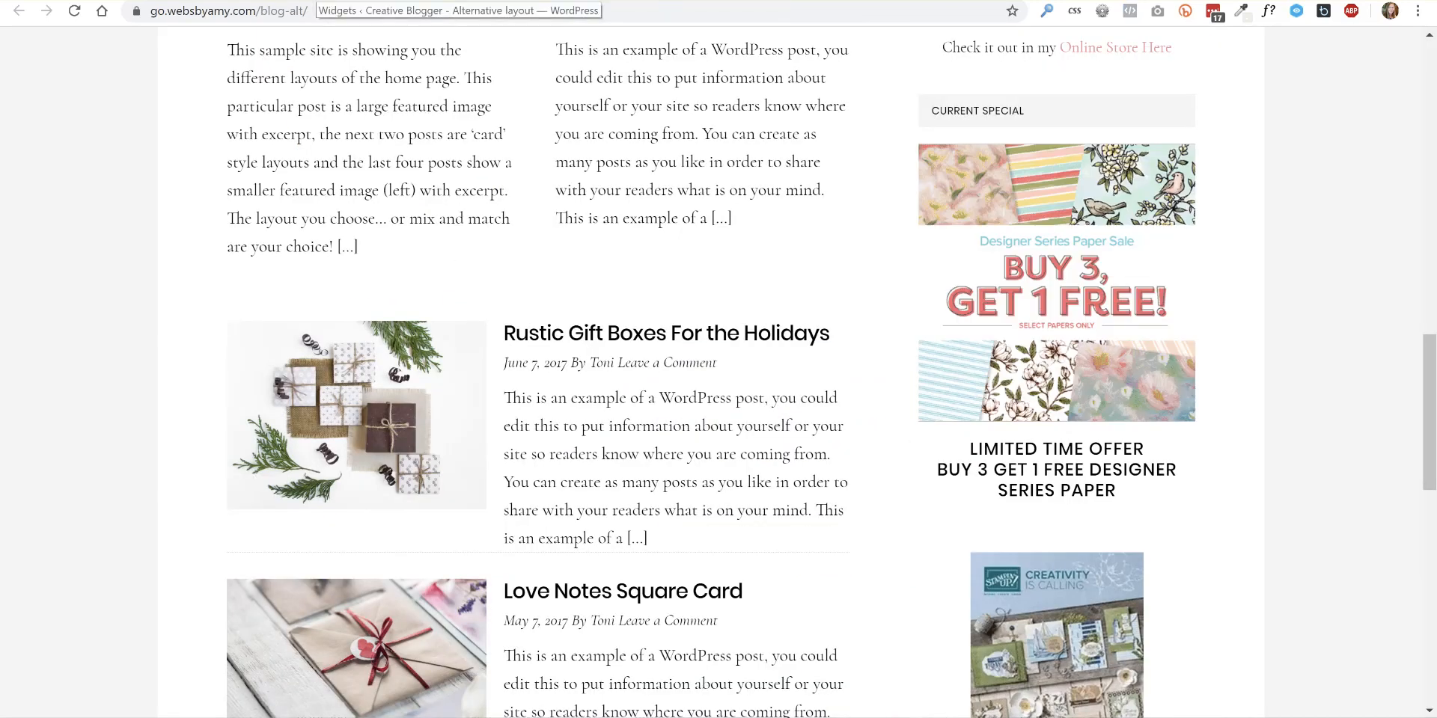
key("ctrl+Tab")
scroll(1001, 228, "up", 5)
scroll(1002, 228, "up", 4)
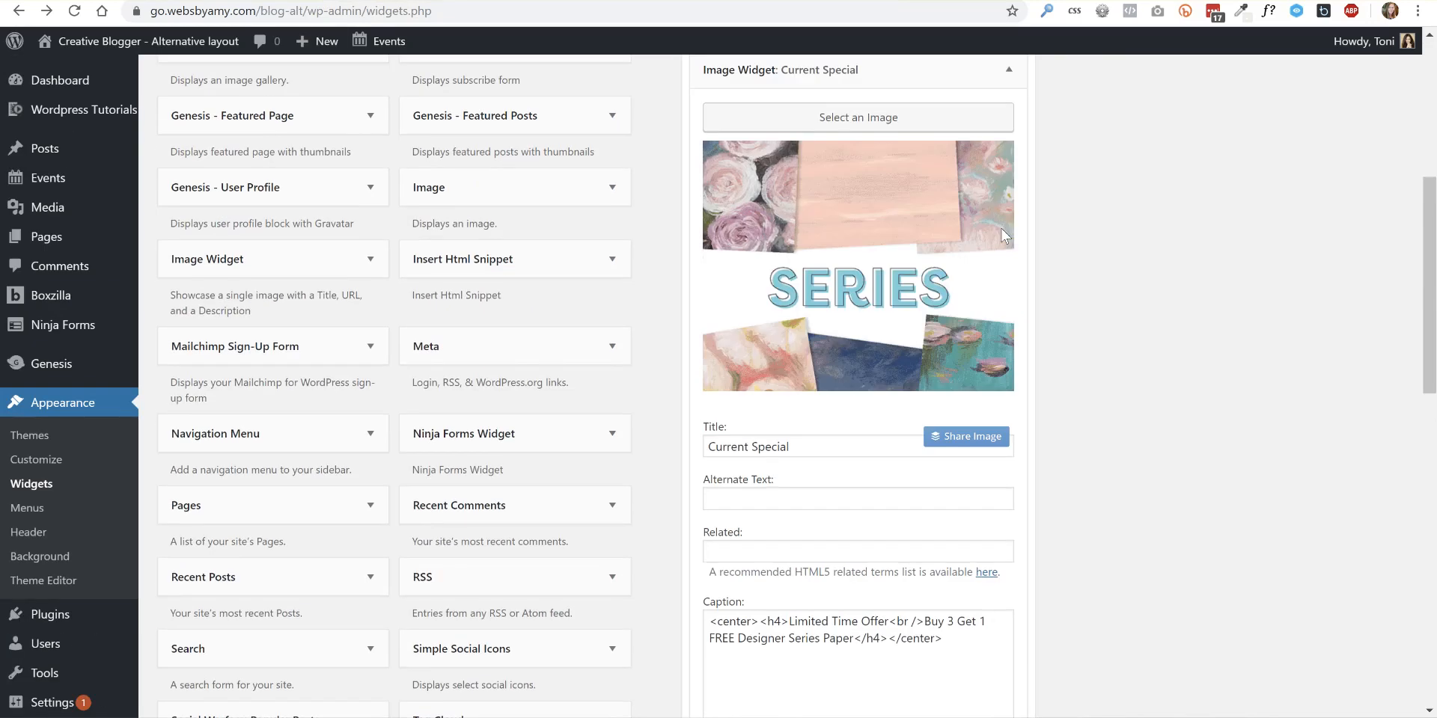
left_click(1010, 244)
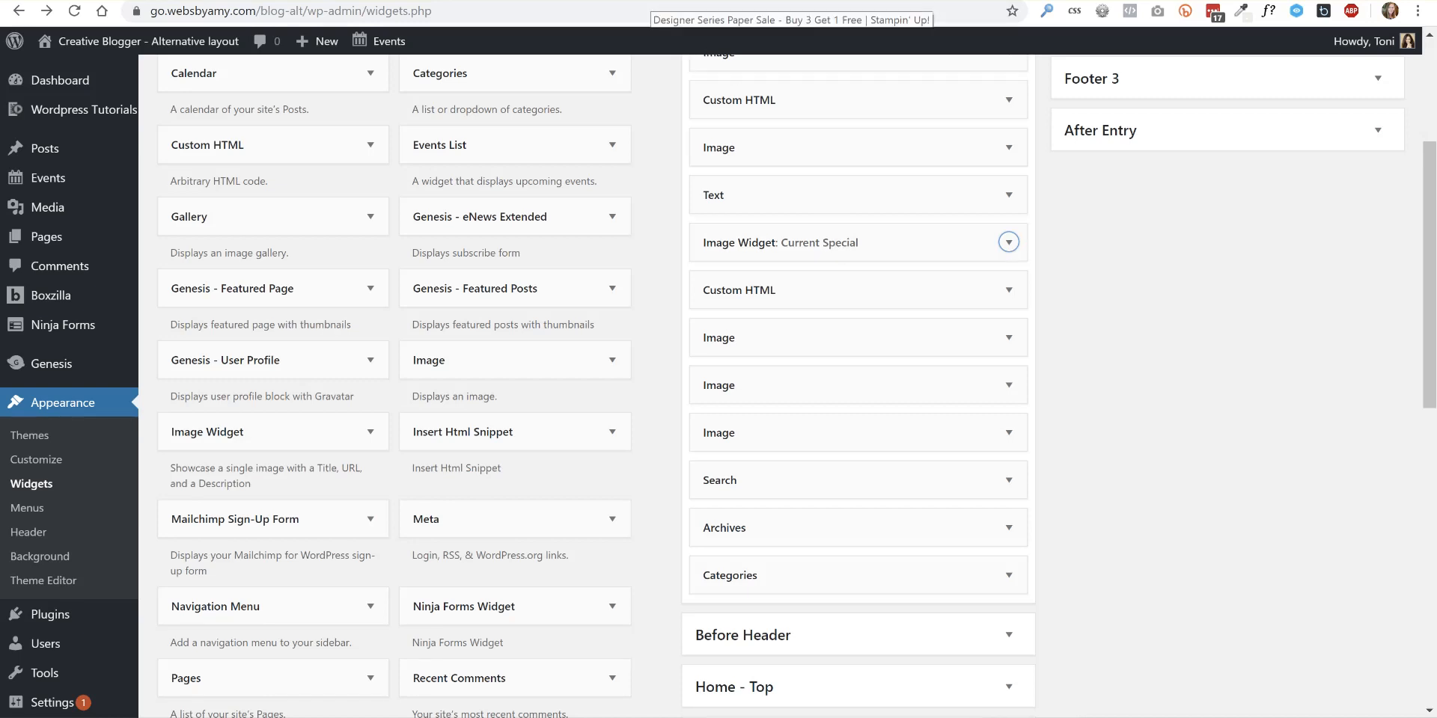
- Switch to the Stampin' Up! Designer Series Paper Sale promotion page and examine the Shareable GIF in the Marketing Toolkit
left_click(658, 6)
scroll(1040, 344, "down", 6)
scroll(1040, 344, "up", 1)
scroll(1040, 344, "up", 4)
key("ctrl+Tab")
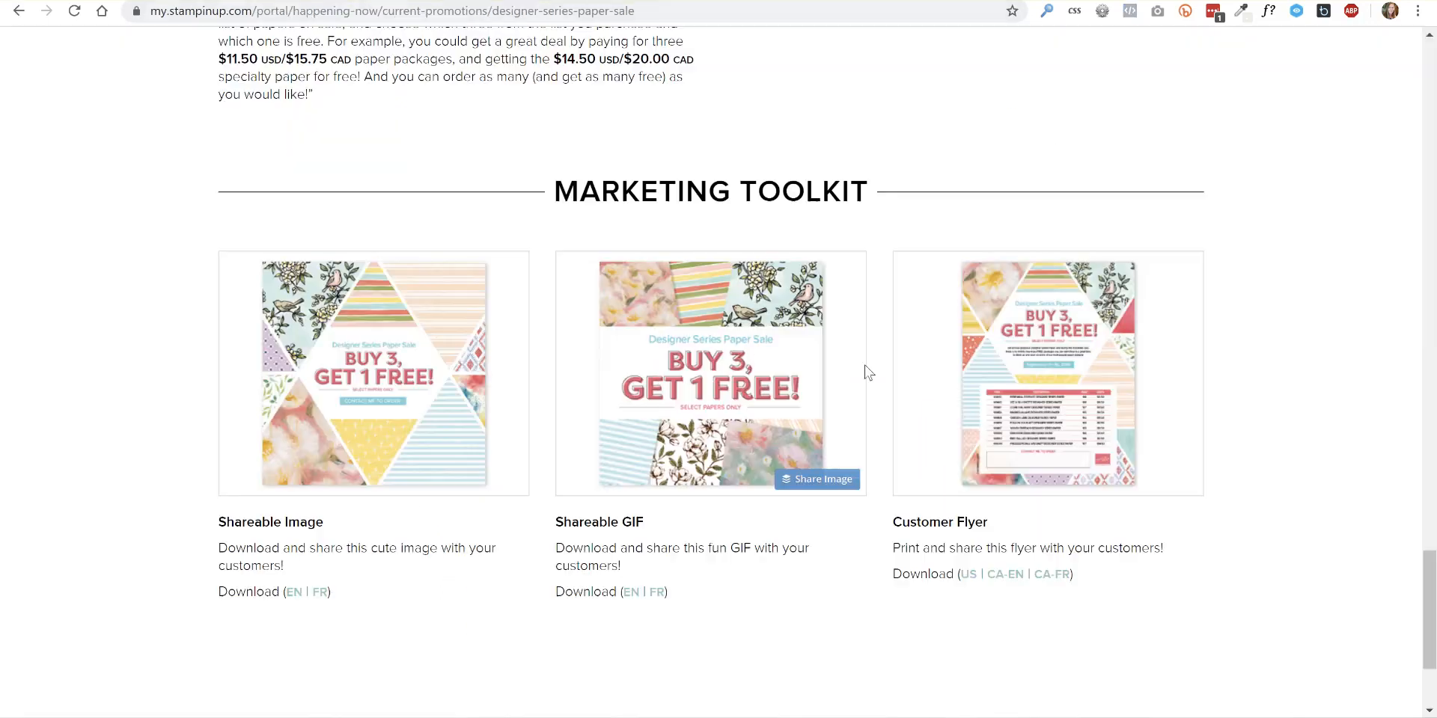
scroll(867, 371, "down", 3)
scroll(866, 372, "up", 4)
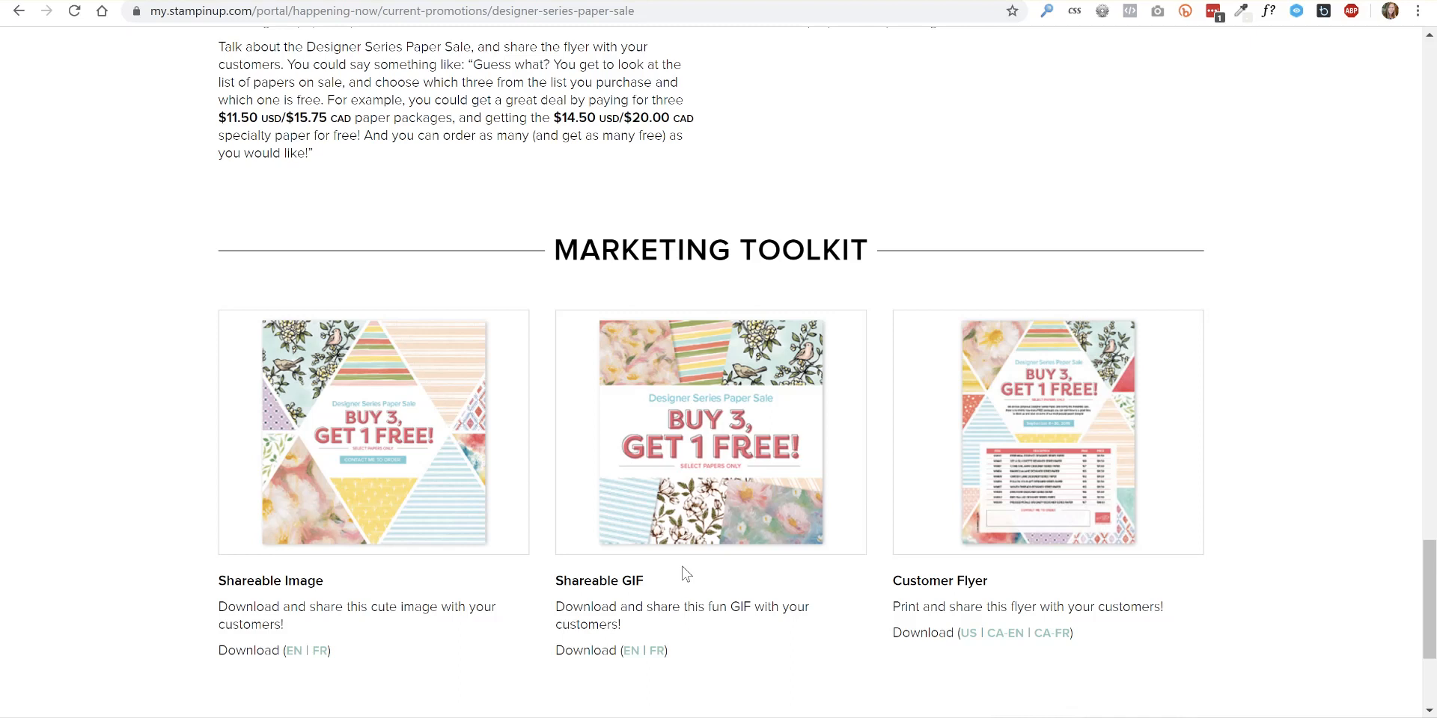
double_click(631, 581)
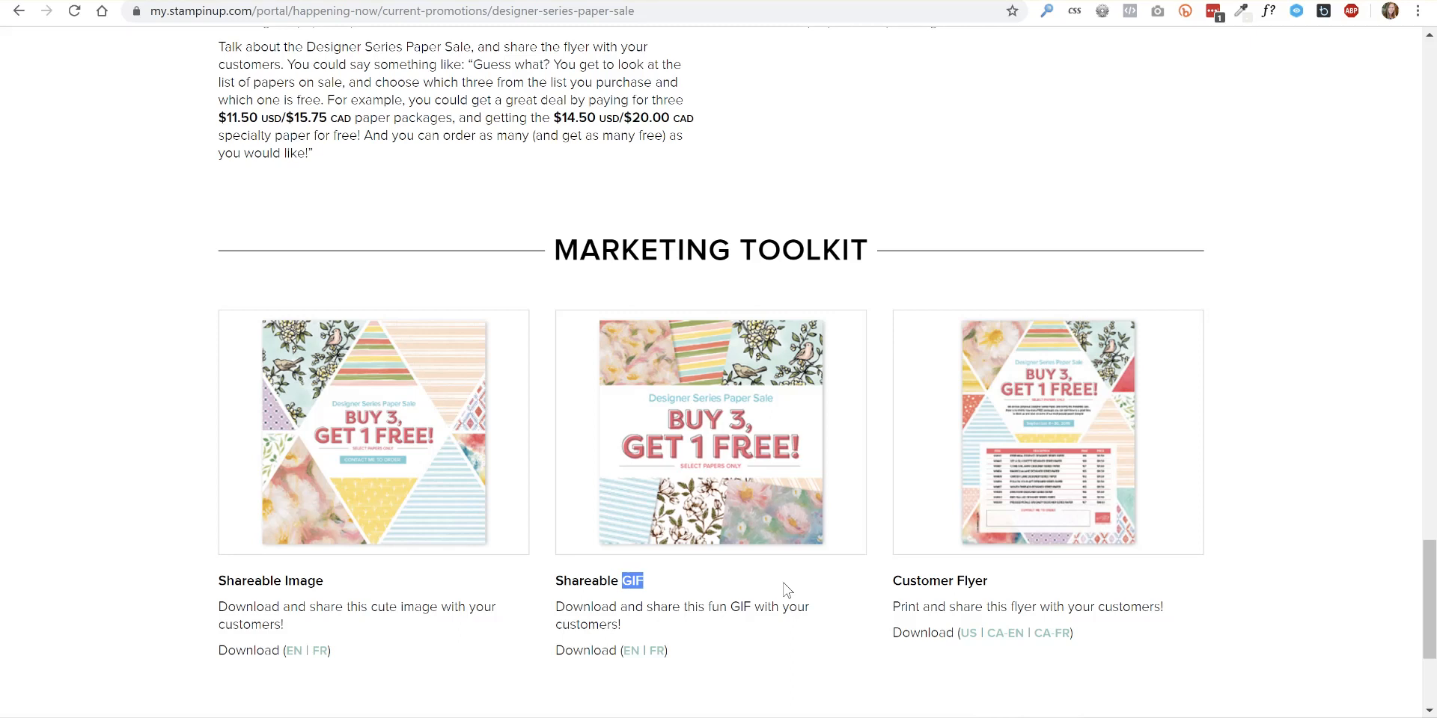